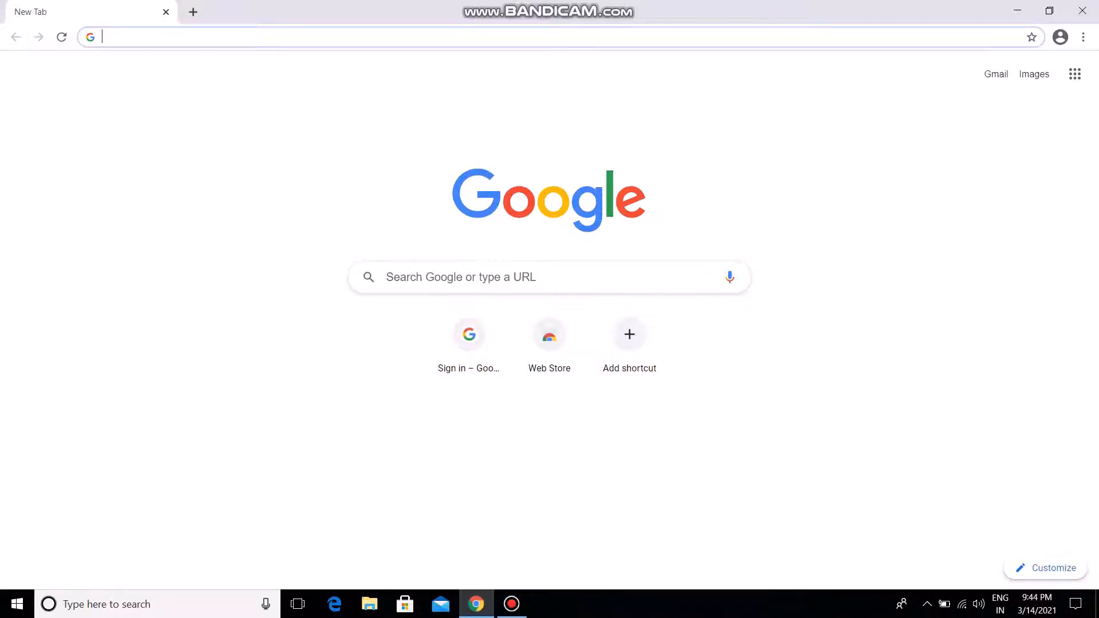
{"action": "type", "text": "down"}
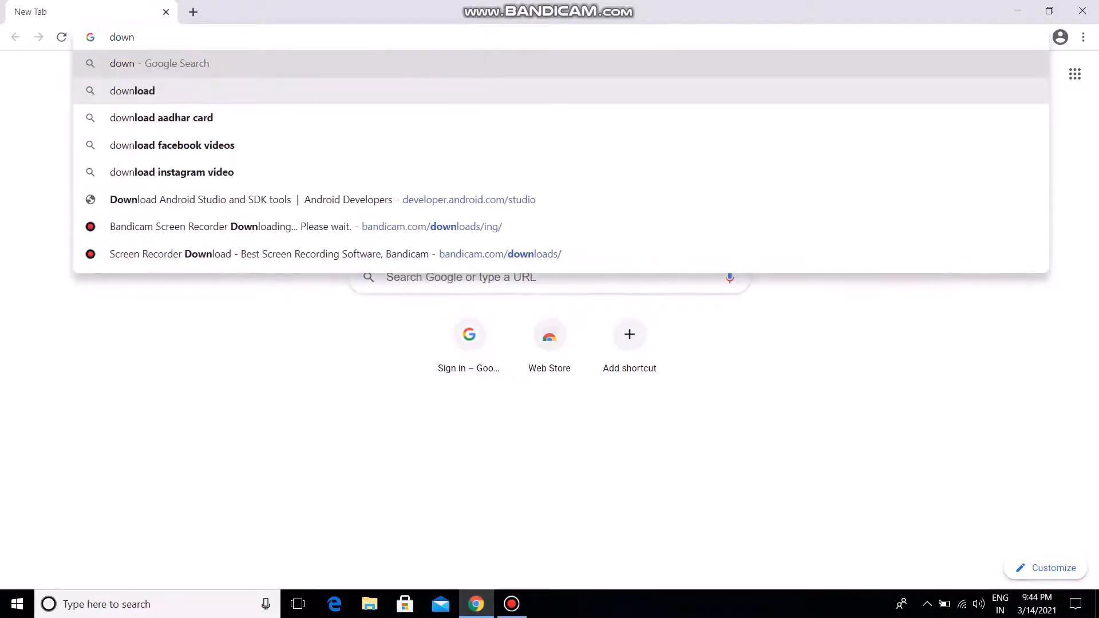
{"action": "type", "text": "loa"}
{"action": "key", "text": "BackSpace"}
{"action": "key", "text": "BackSpace"}
{"action": "key", "text": "BackSpace"}
{"action": "key", "text": "BackSpace"}
{"action": "key", "text": "BackSpace"}
{"action": "key", "text": "BackSpace"}
{"action": "key", "text": "BackSpace"}
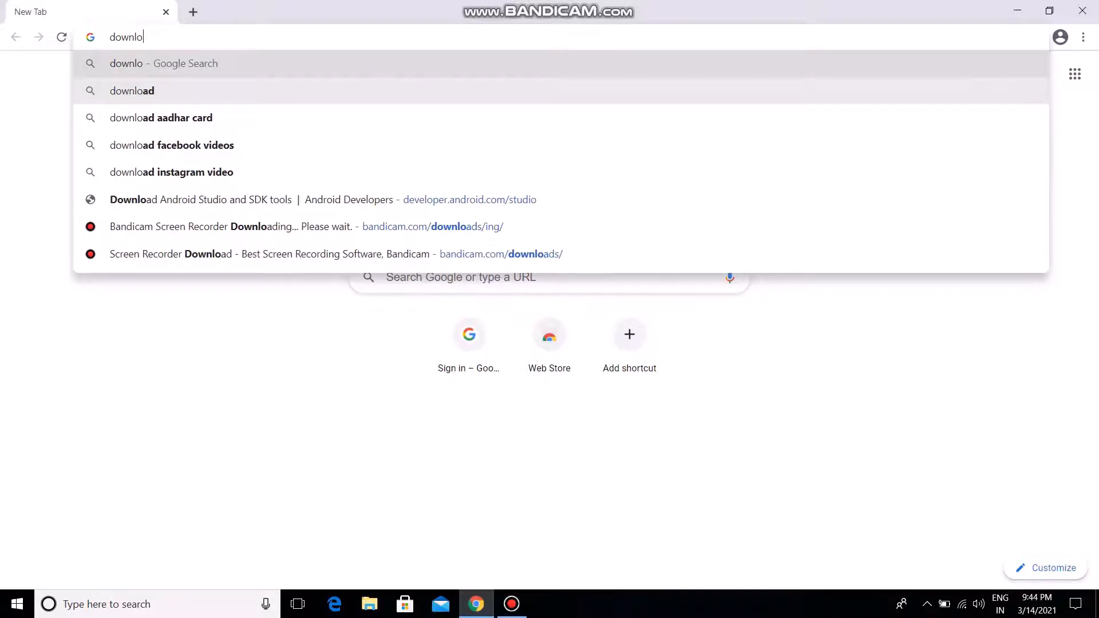
Search the web for "android studio" and open the Android Developers page for downloading Android Studio and SDK tools.
{"action": "type", "text": "android"}
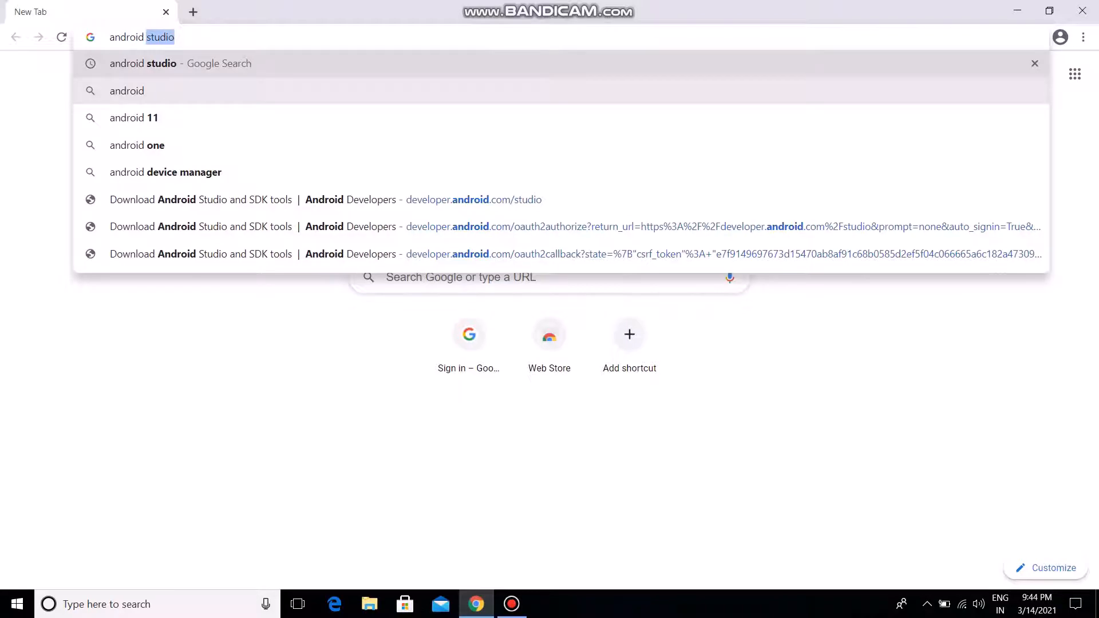
{"action": "key", "text": "Return"}
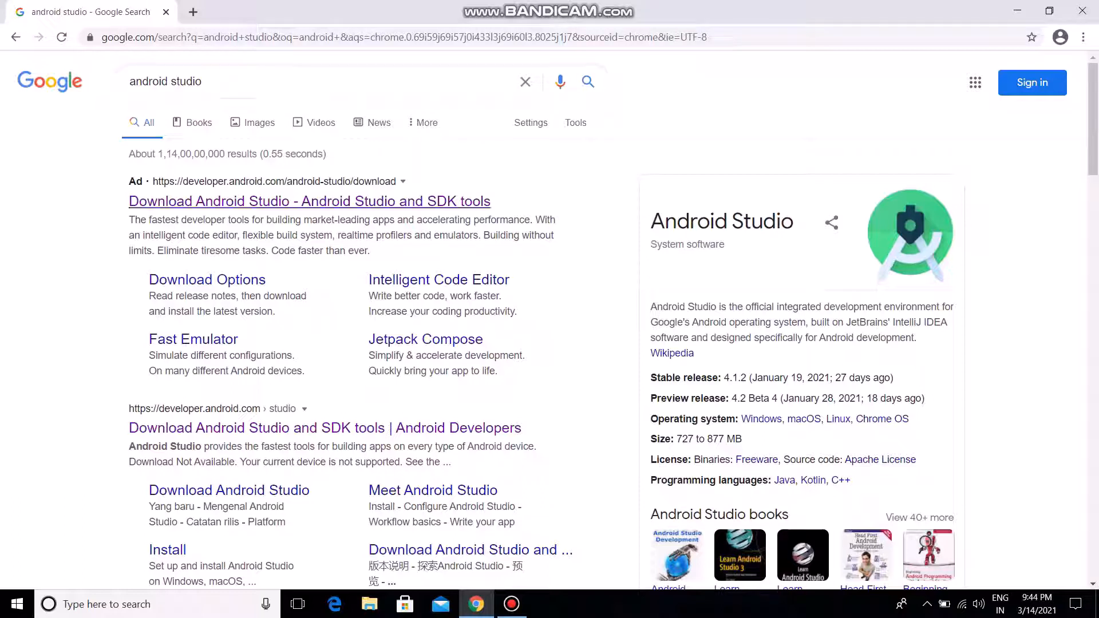
{"action": "left_click", "coordinate": [325, 428]}
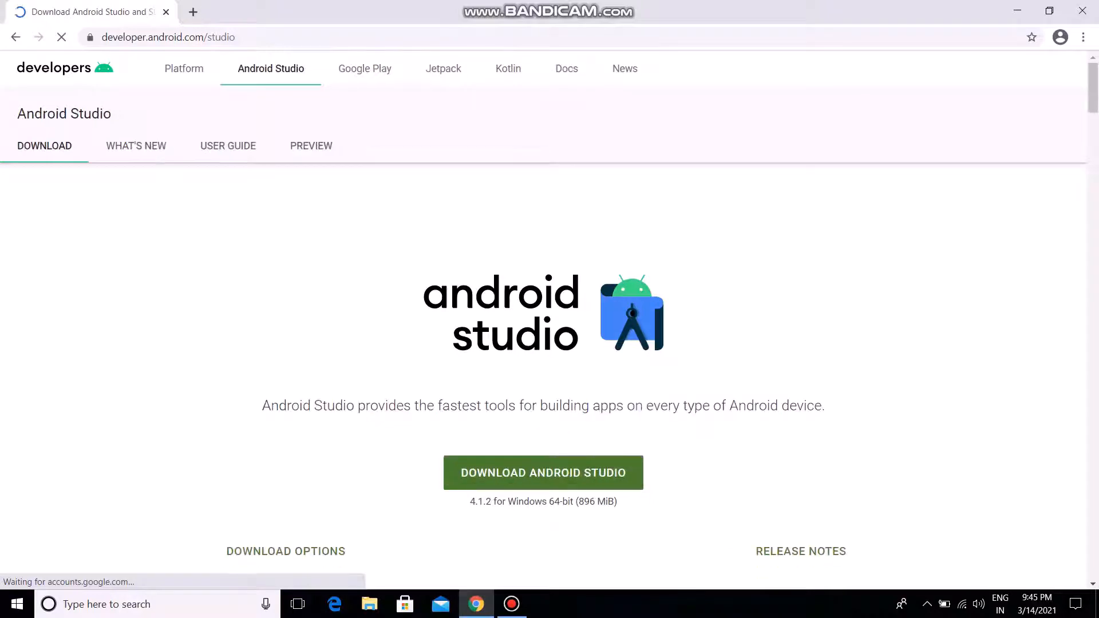
Accept the terms and conditions and start downloading Android Studio 4.1.2 for Windows.
{"action": "scroll", "coordinate": [543, 320], "scroll_direction": "down", "scroll_amount": 2}
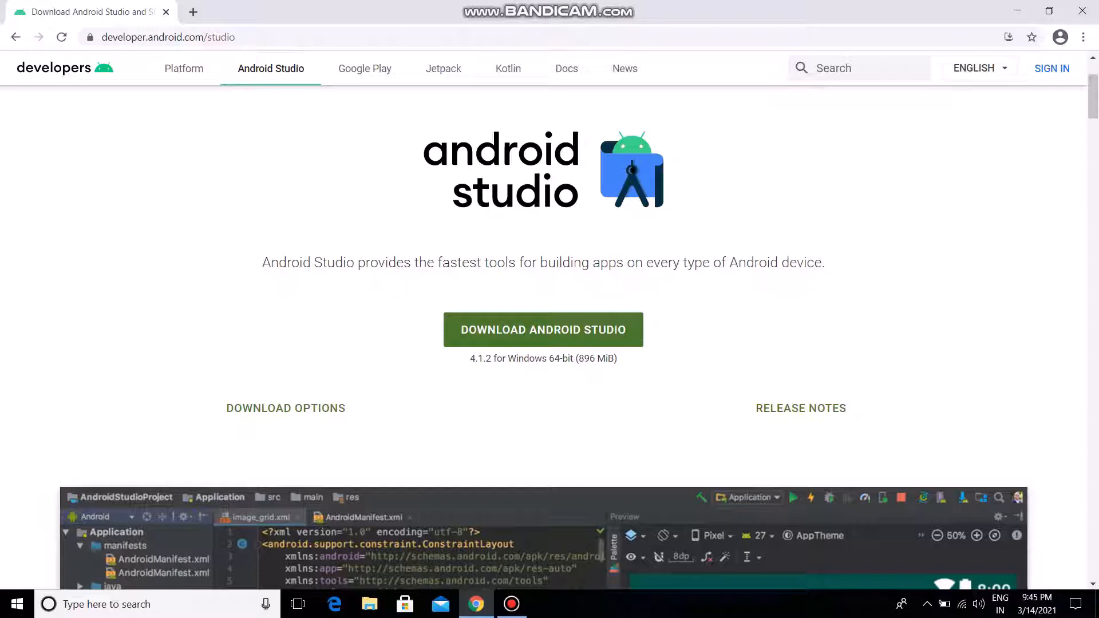
{"action": "left_click", "coordinate": [601, 318]}
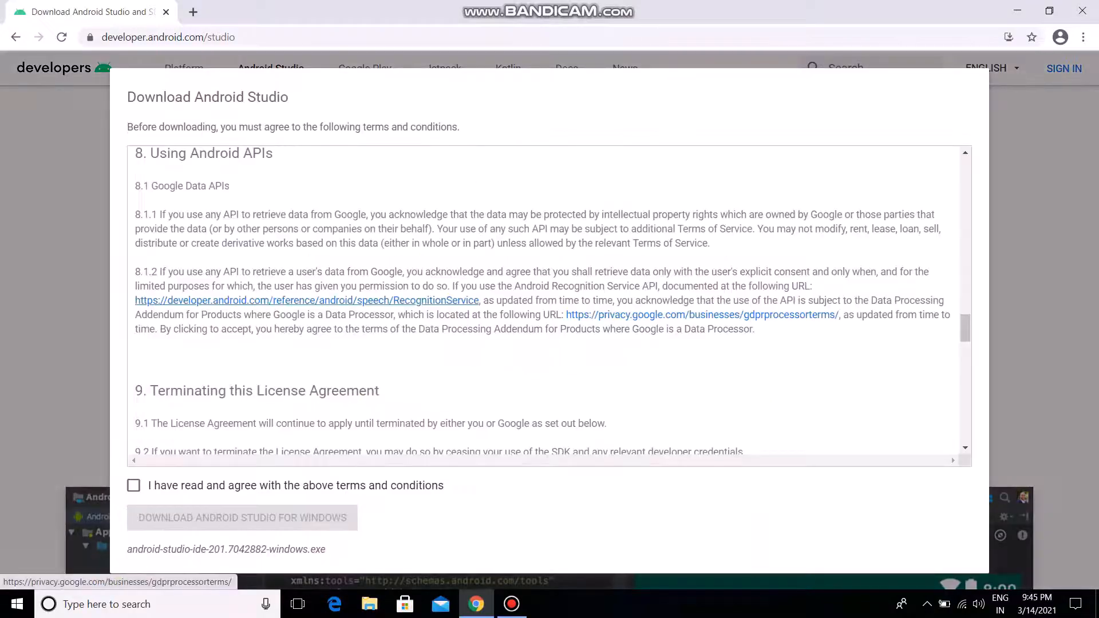
{"action": "scroll", "coordinate": [550, 300], "scroll_direction": "down", "scroll_amount": 3}
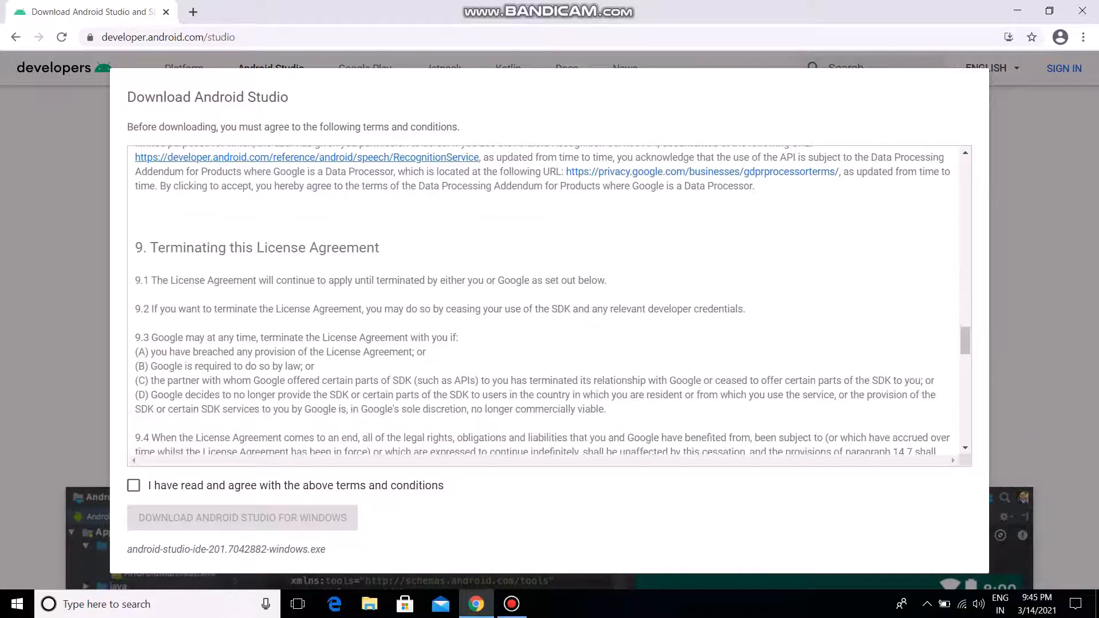
{"action": "scroll", "coordinate": [550, 300], "scroll_direction": "down", "scroll_amount": 12}
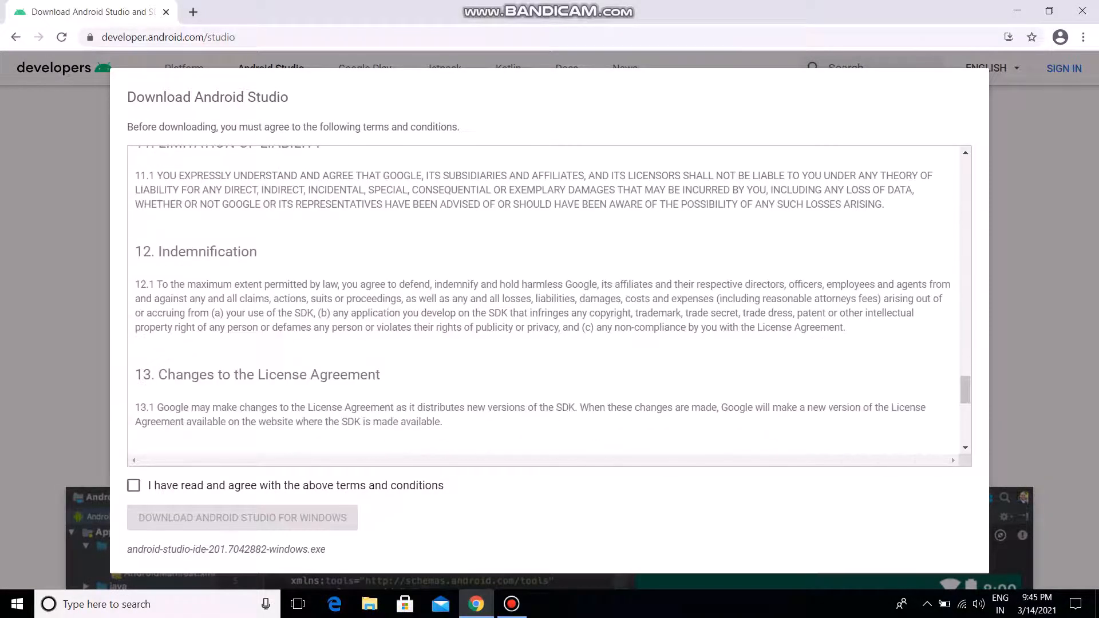
{"action": "scroll", "coordinate": [549, 300], "scroll_direction": "down", "scroll_amount": 3}
{"action": "scroll", "coordinate": [549, 301], "scroll_direction": "up", "scroll_amount": 4}
{"action": "scroll", "coordinate": [549, 300], "scroll_direction": "down", "scroll_amount": 3}
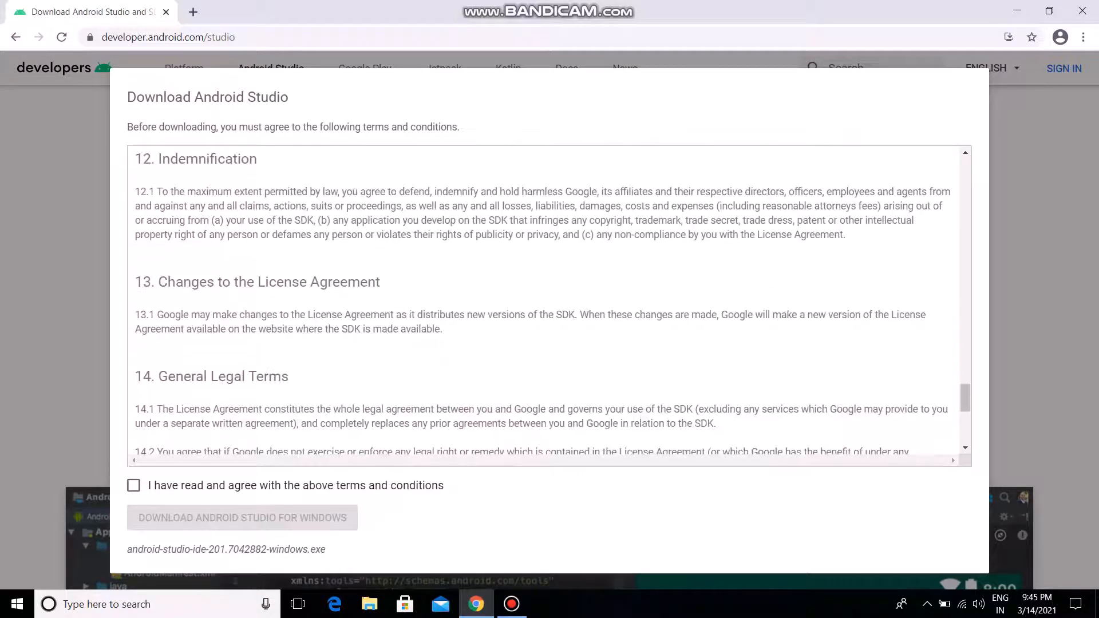
{"action": "left_click", "coordinate": [133, 486]}
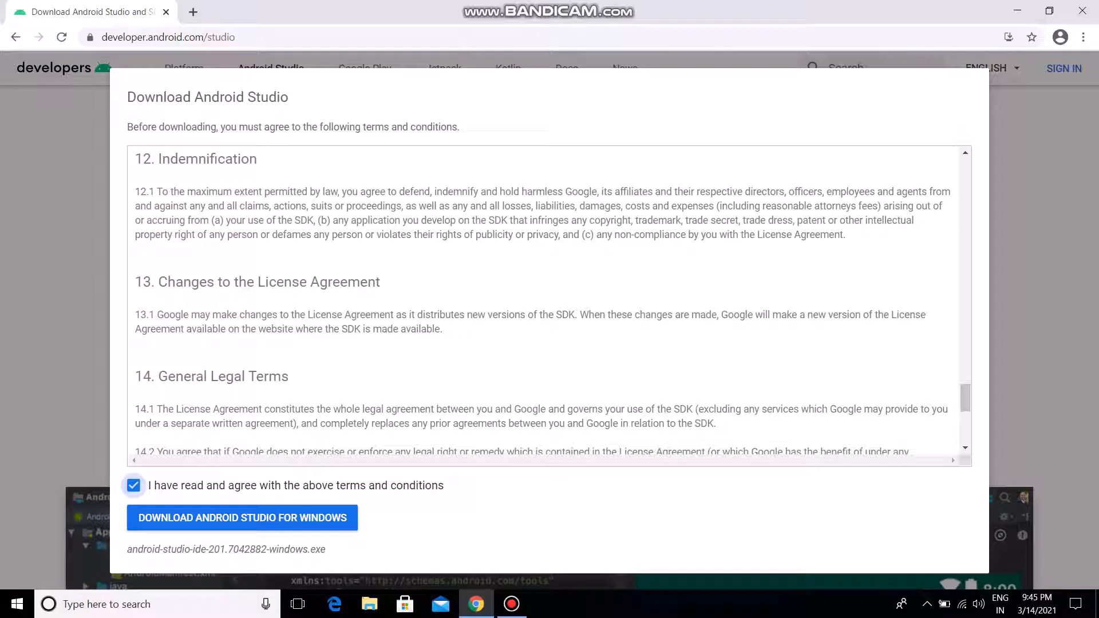
{"action": "left_click", "coordinate": [243, 517]}
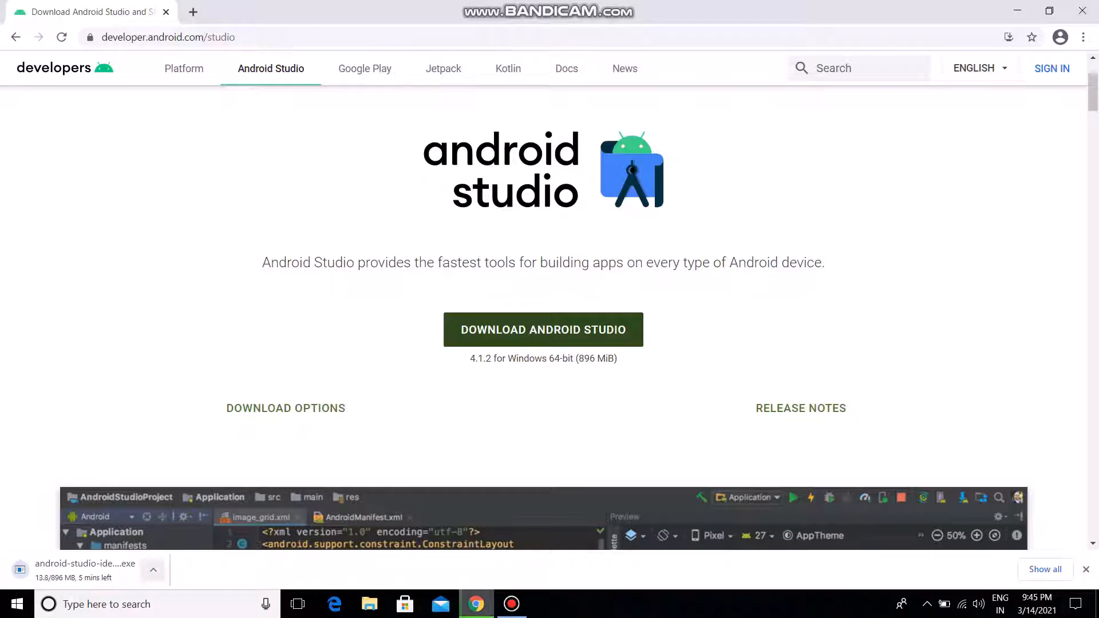
Cancel the running download of the Android Studio installer.
{"action": "left_click", "coordinate": [154, 570]}
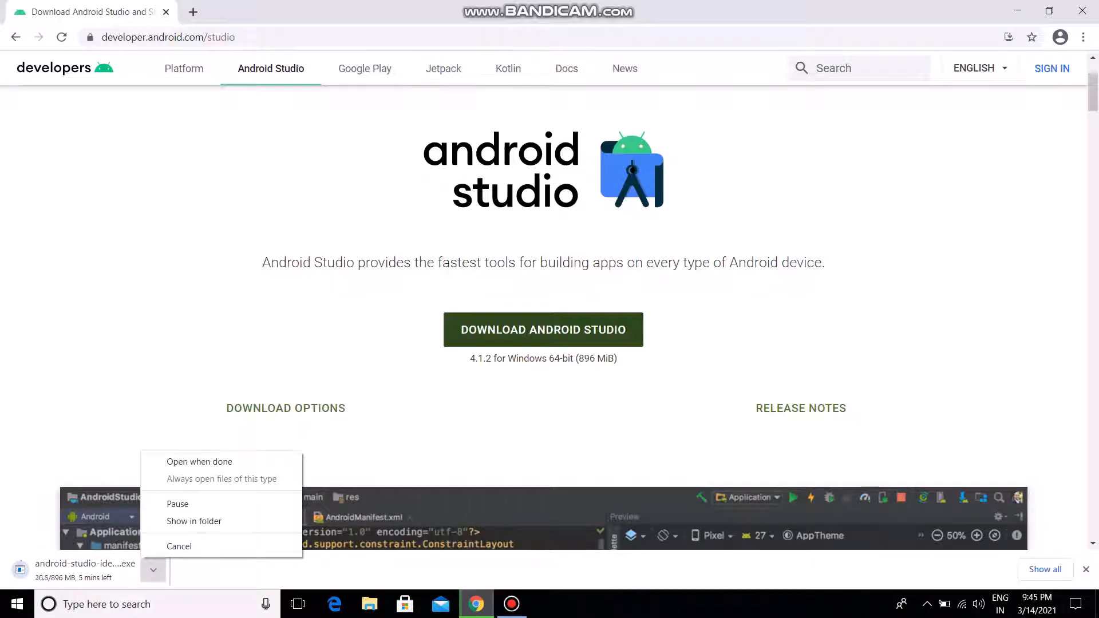
{"action": "left_click", "coordinate": [178, 546]}
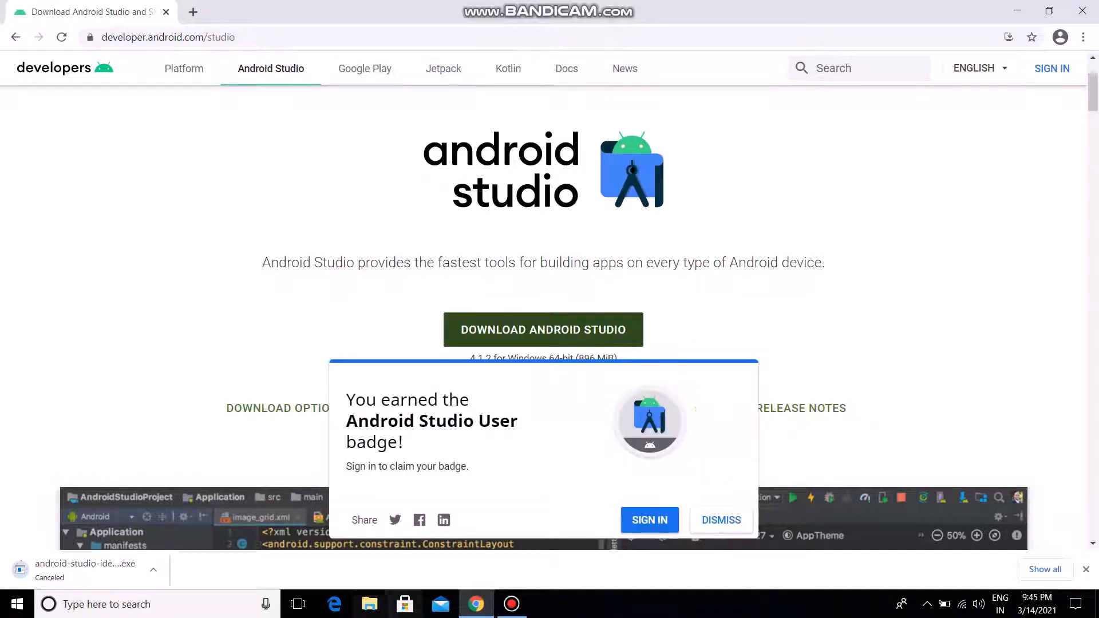
Switch to File Explorer, launch android-studio-ide-201.7042882-windows from the Downloads folder, and minimize the browser.
{"action": "left_click", "coordinate": [369, 603]}
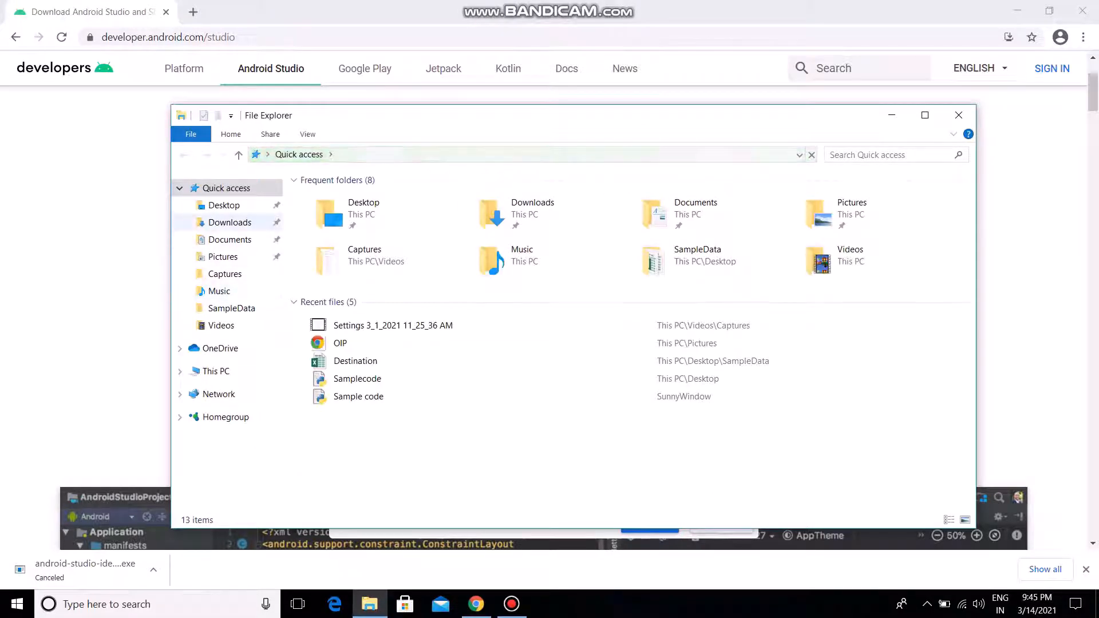
{"action": "left_click", "coordinate": [230, 223]}
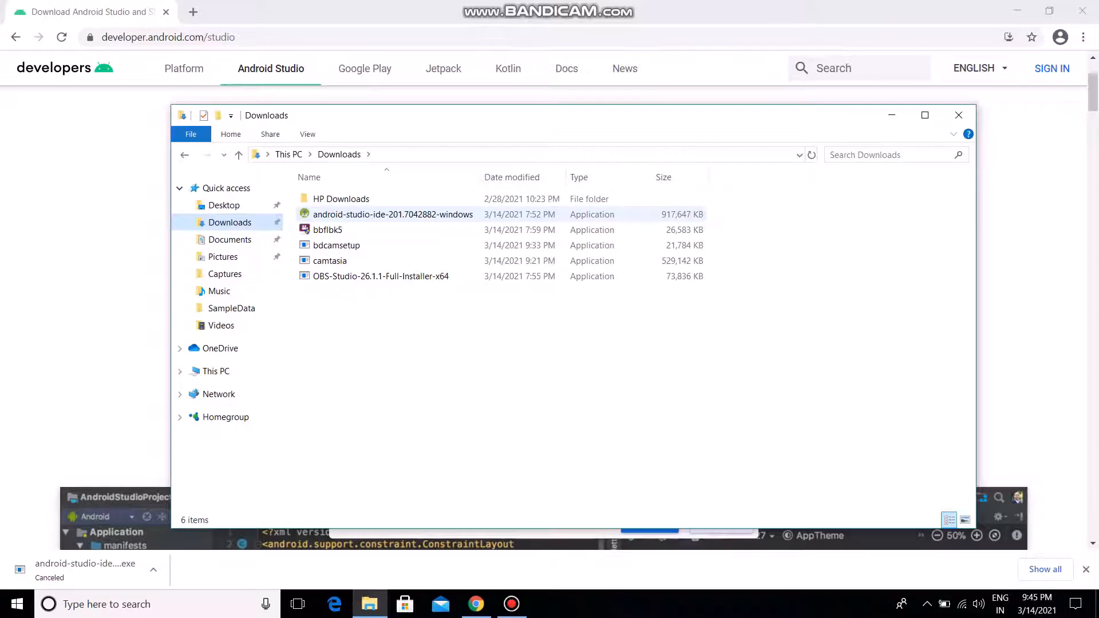
{"action": "double_click", "coordinate": [393, 215]}
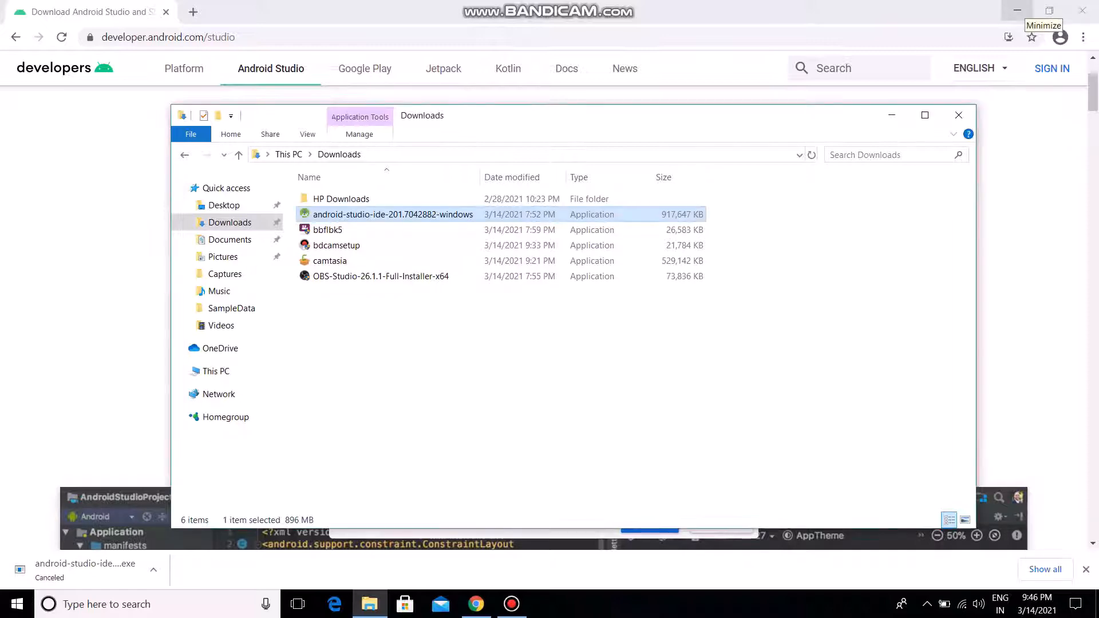
{"action": "left_click", "coordinate": [1017, 10]}
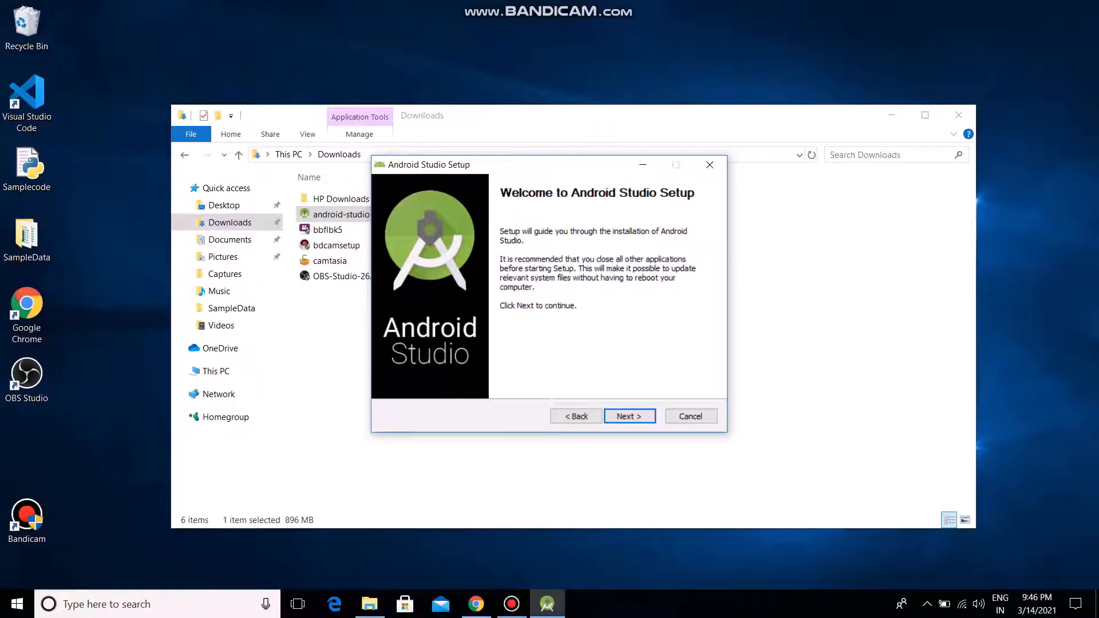
Install Android Studio with Android Virtual Device in C:\Program Files\Android\Android Studio, using the Android Studio Start Menu folder.
{"action": "left_click", "coordinate": [630, 416]}
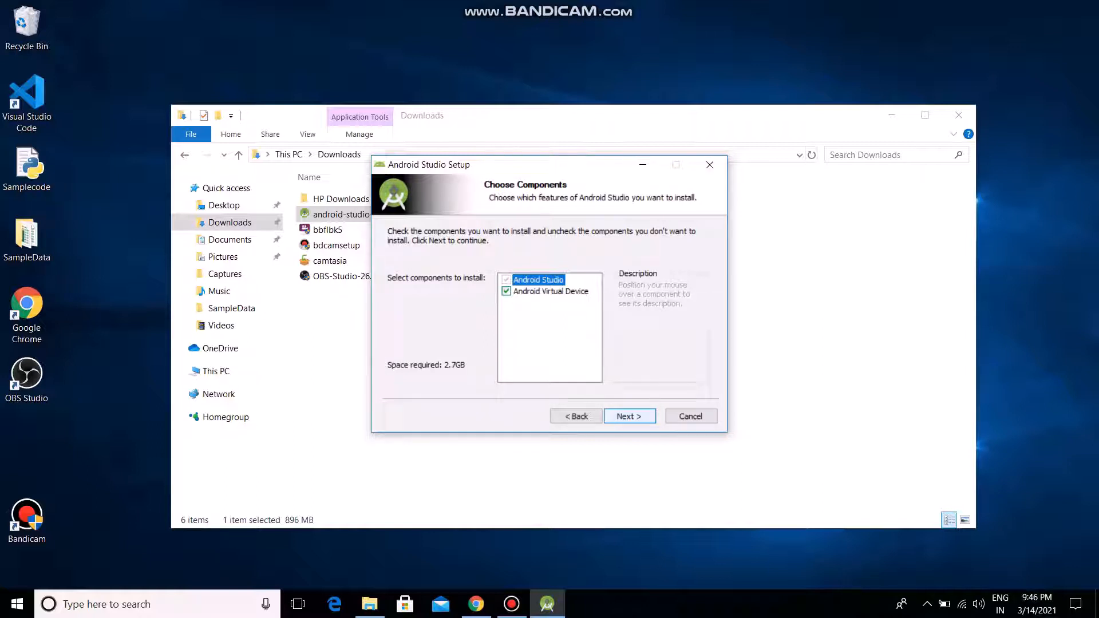
{"action": "key", "text": "Return"}
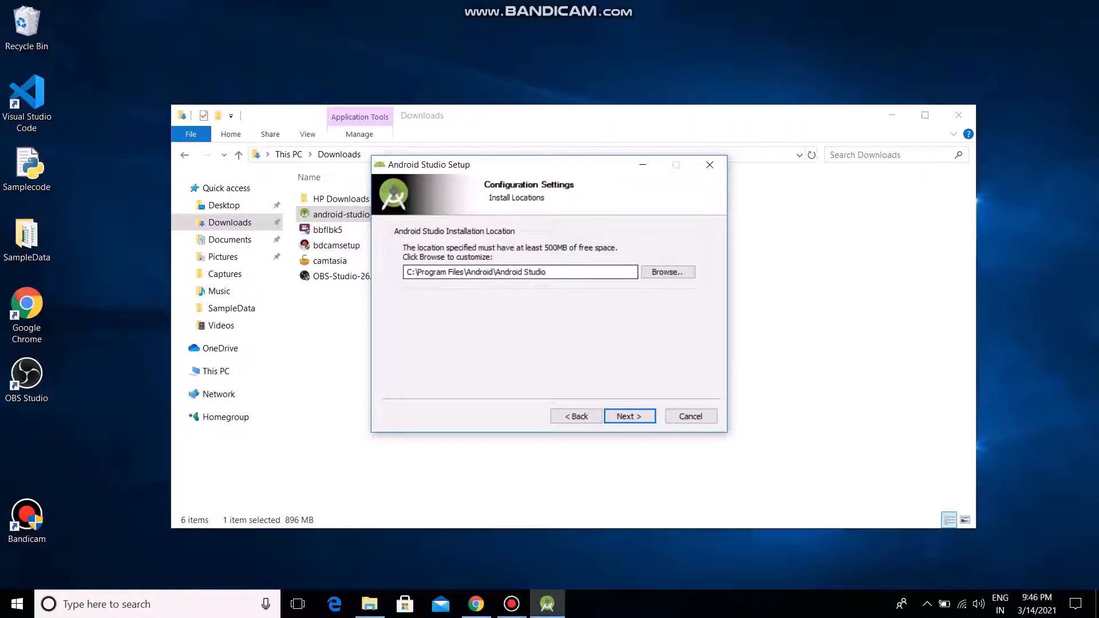
{"action": "key", "text": "Return"}
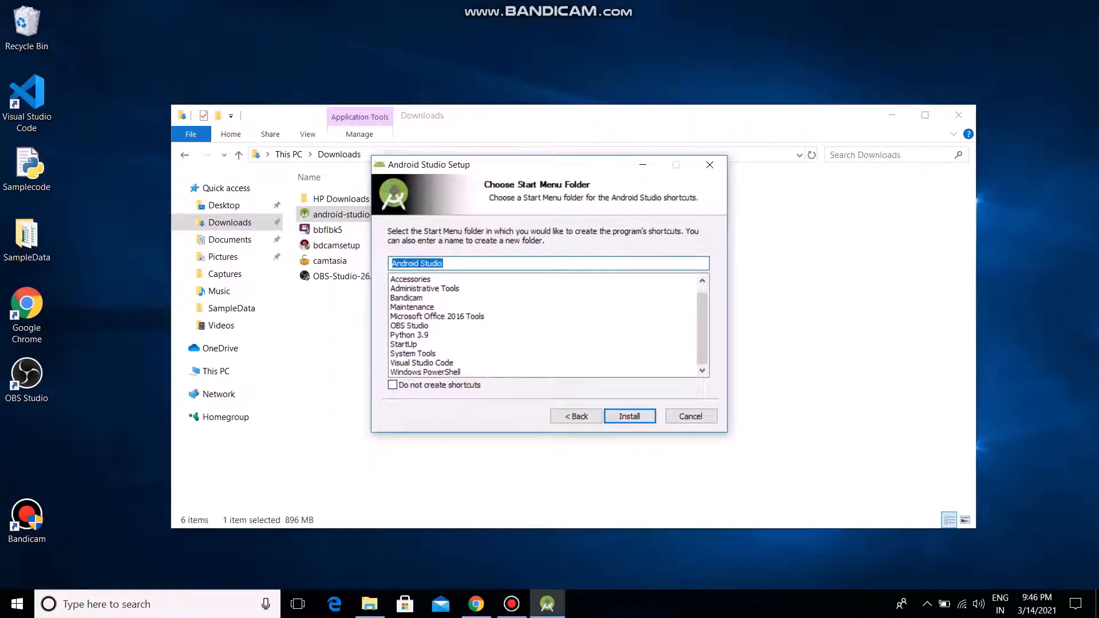
{"action": "key", "text": "Return"}
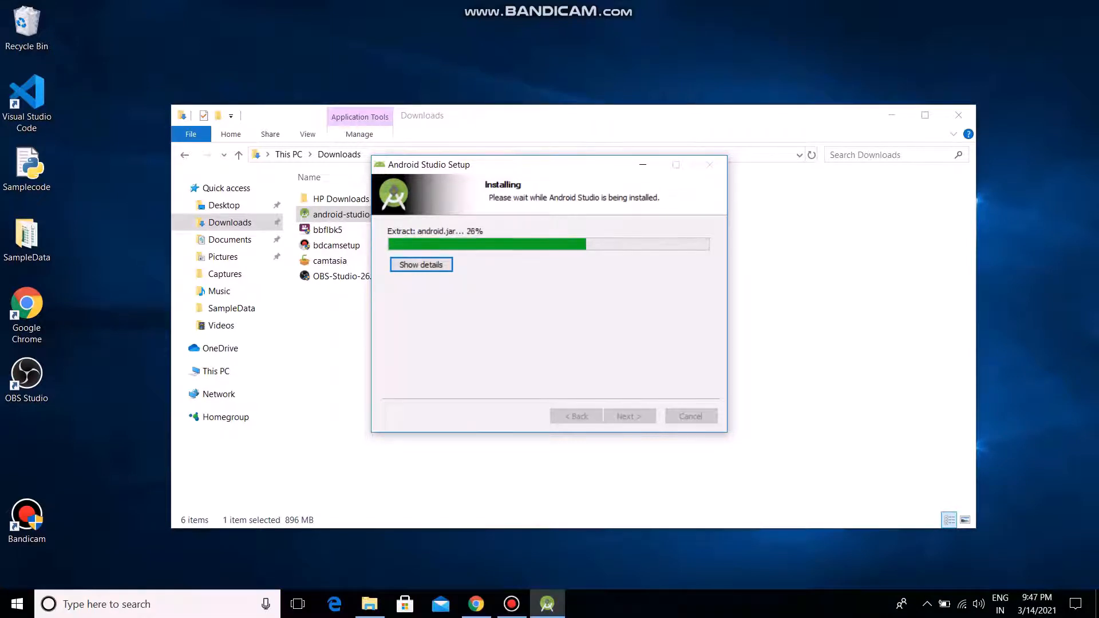
{"action": "left_click", "coordinate": [511, 604]}
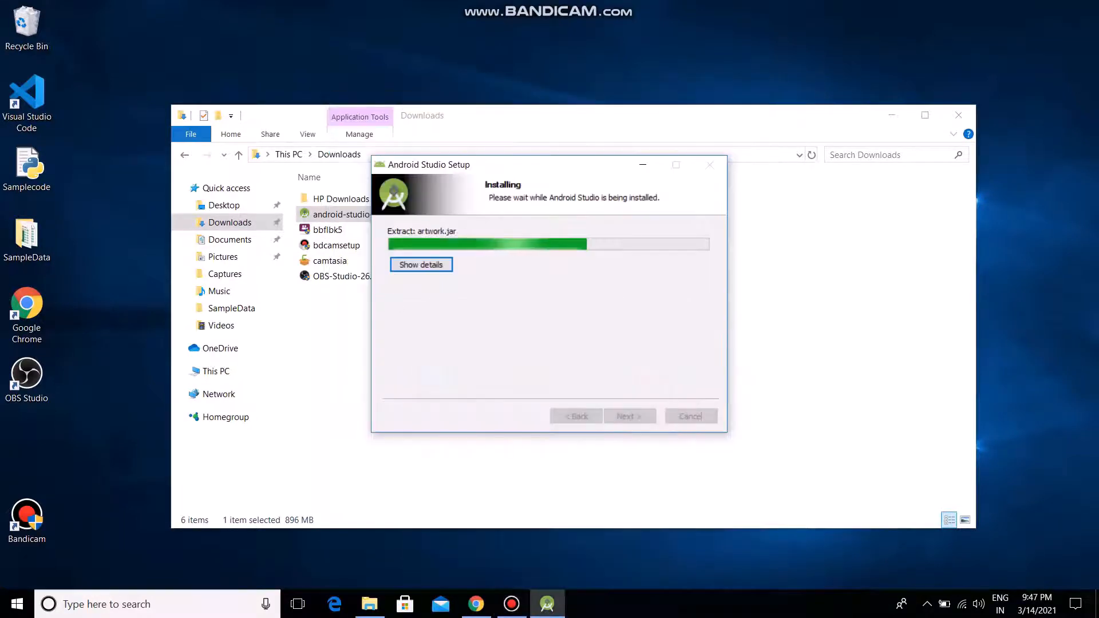
{"action": "left_click", "coordinate": [733, 101]}
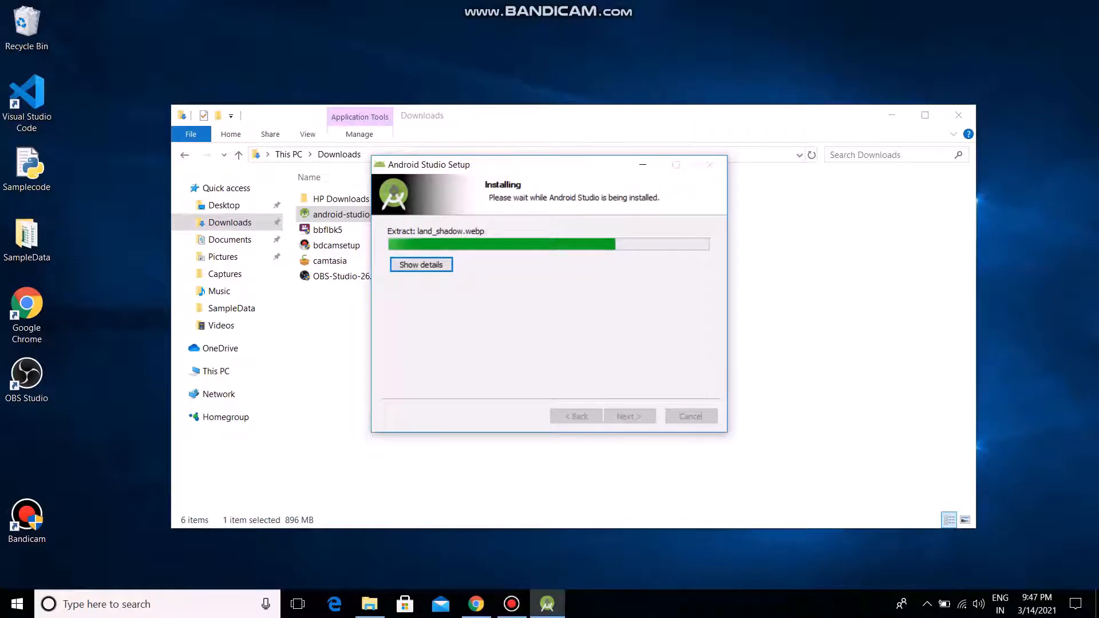
Show the installation details and finish the setup with Start Android Studio enabled.
{"action": "key", "text": "Return"}
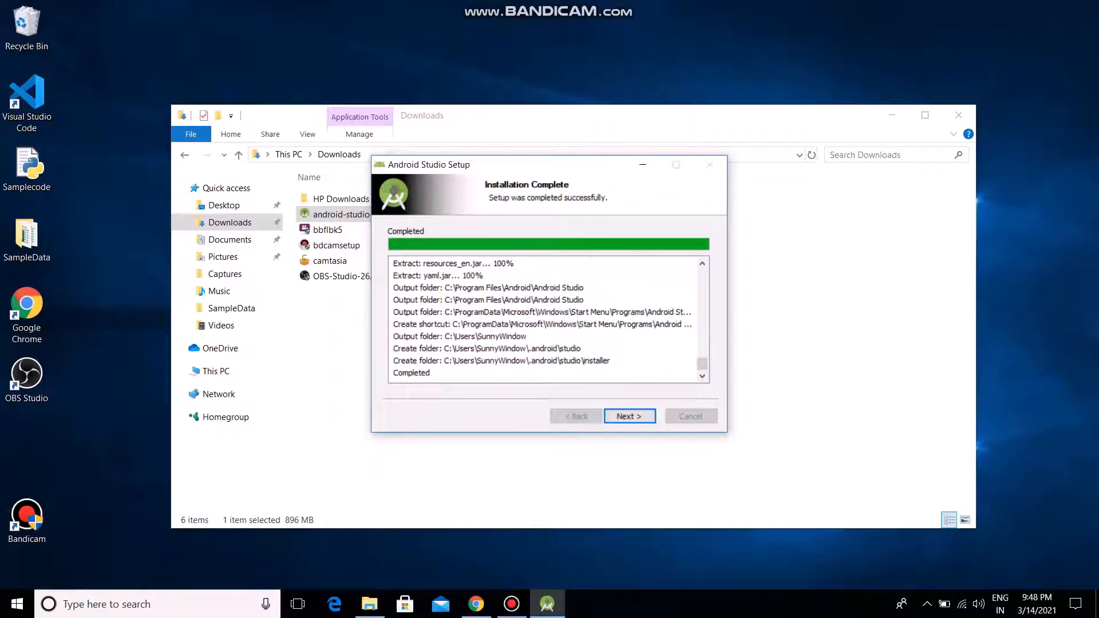
{"action": "key", "text": "Return"}
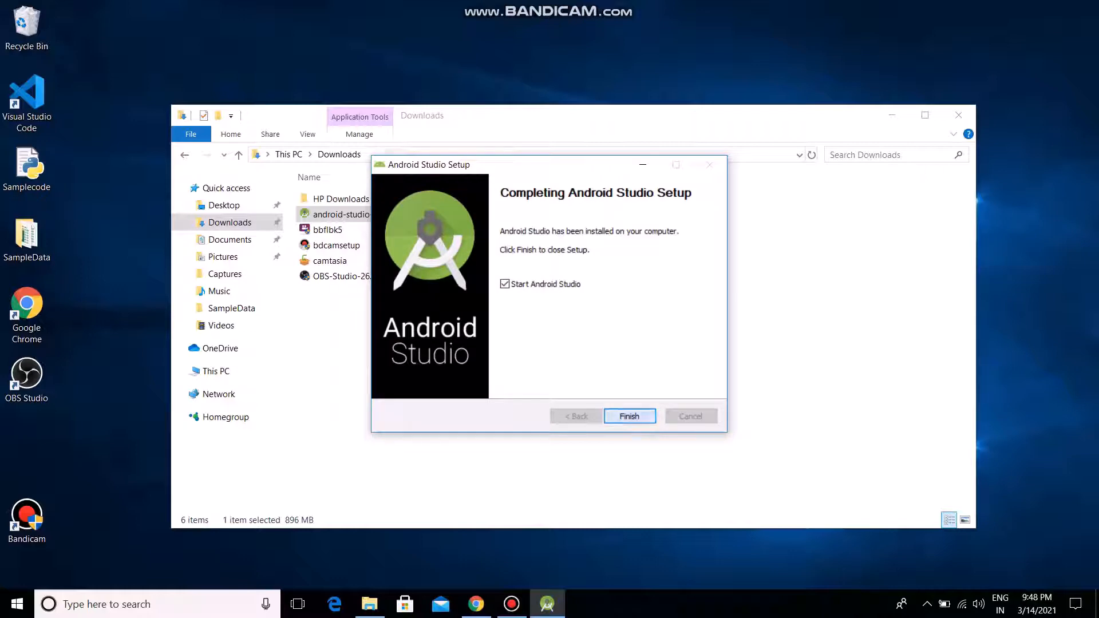
{"action": "key", "text": "Return"}
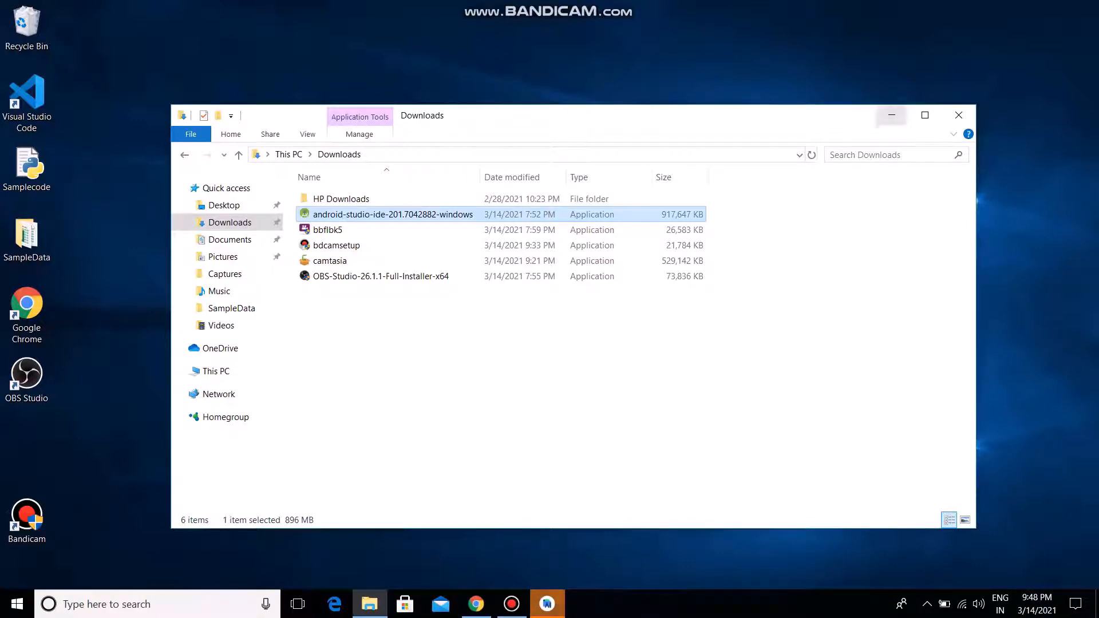
Minimize the Downloads window, skip importing Android Studio settings, and decline sending usage statistics to Google.
{"action": "left_click", "coordinate": [892, 115]}
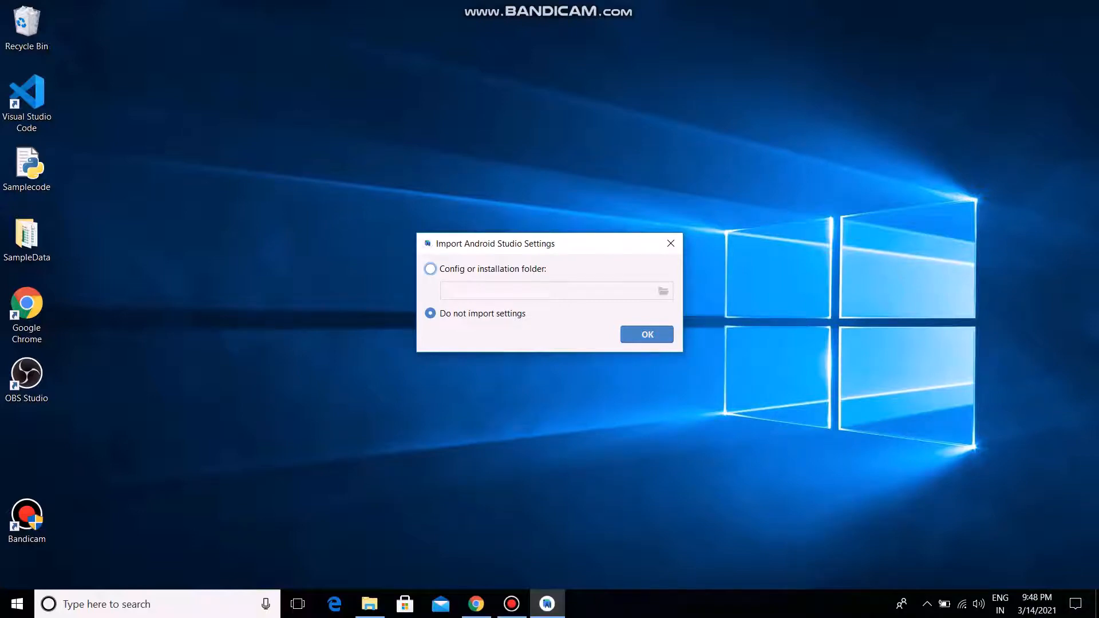
{"action": "key", "text": "Return"}
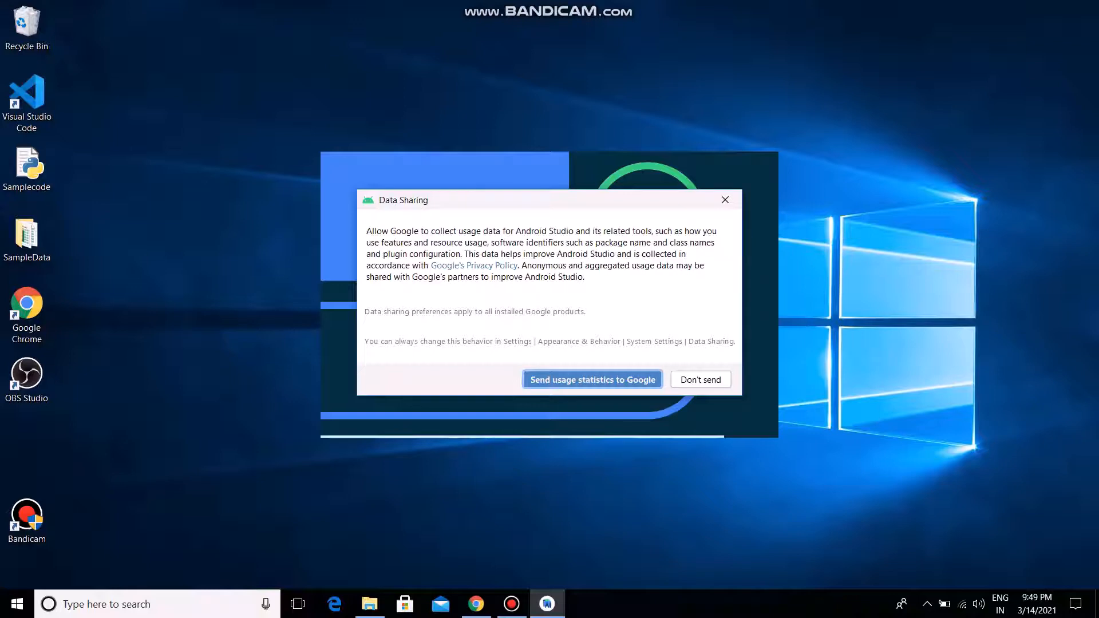
{"action": "left_click", "coordinate": [700, 379]}
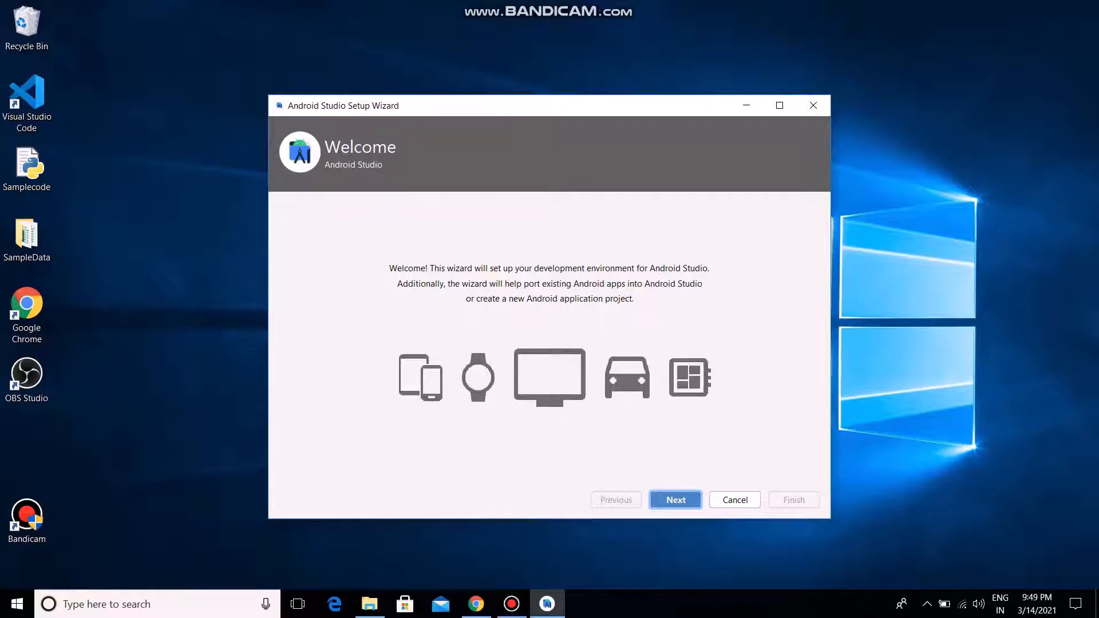
Choose the Standard setup type and the Darcula theme in the setup wizard, and review the listed installation settings.
{"action": "key", "text": "Return"}
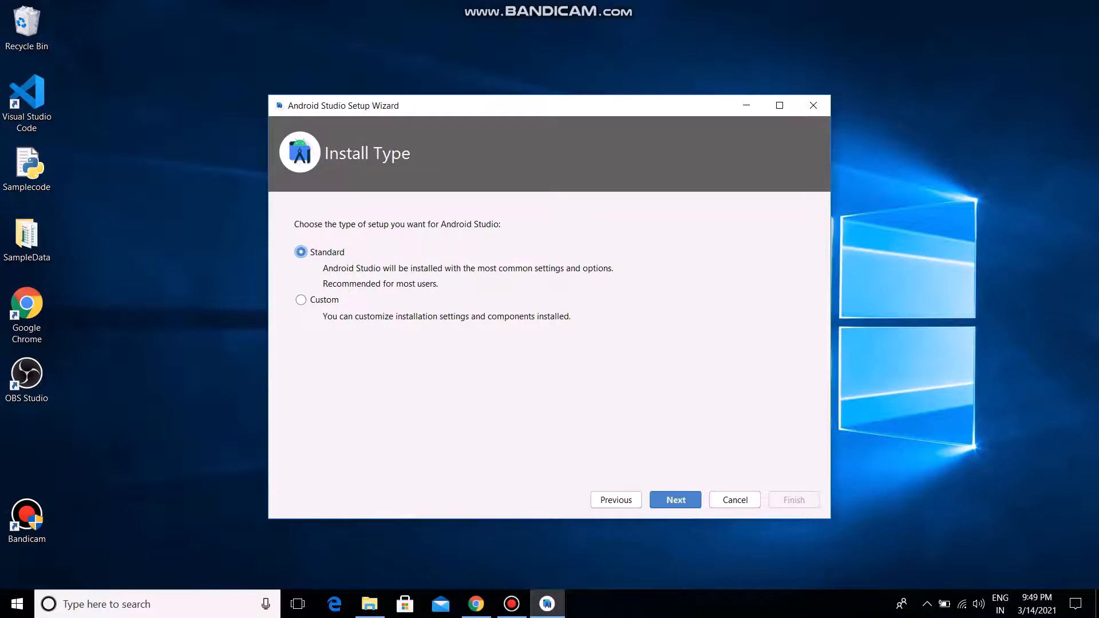
{"action": "key", "text": "Return"}
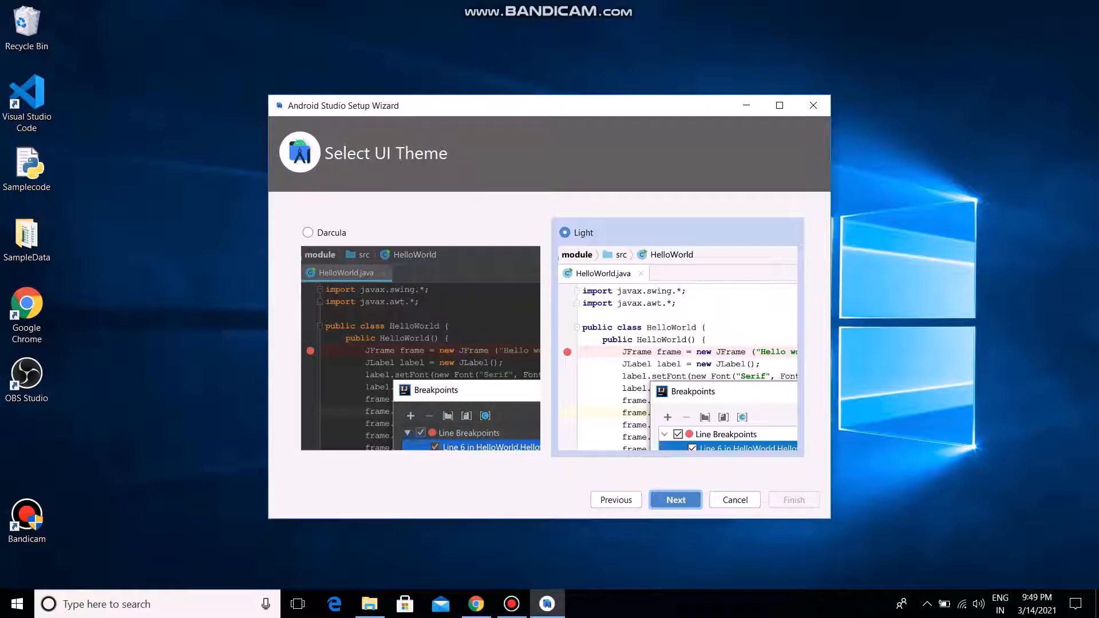
{"action": "left_click", "coordinate": [308, 233]}
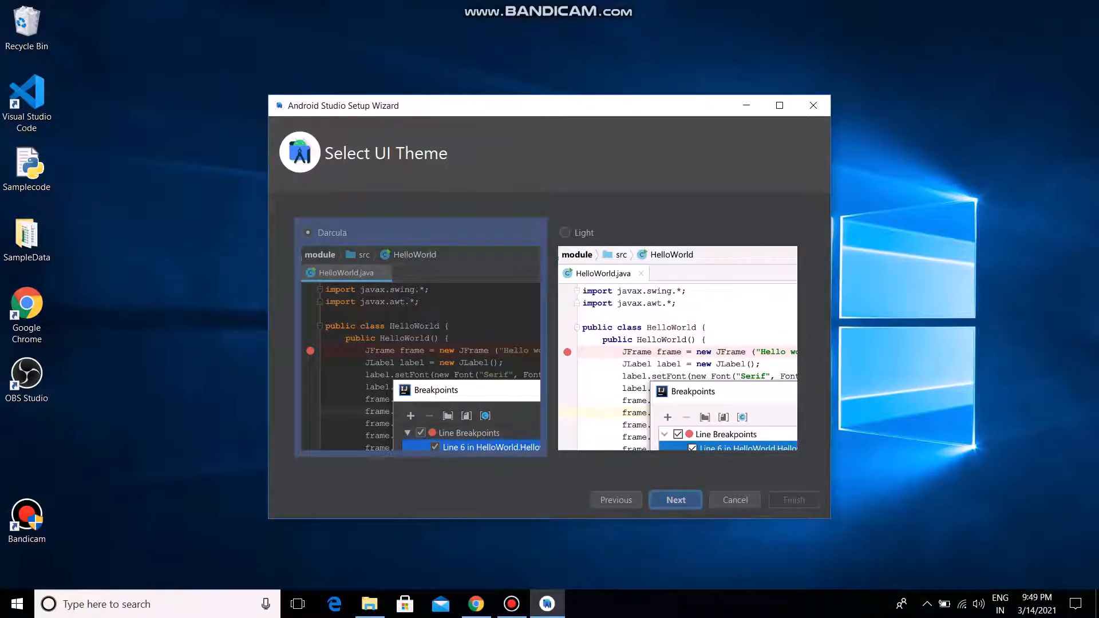
{"action": "left_click", "coordinate": [675, 500]}
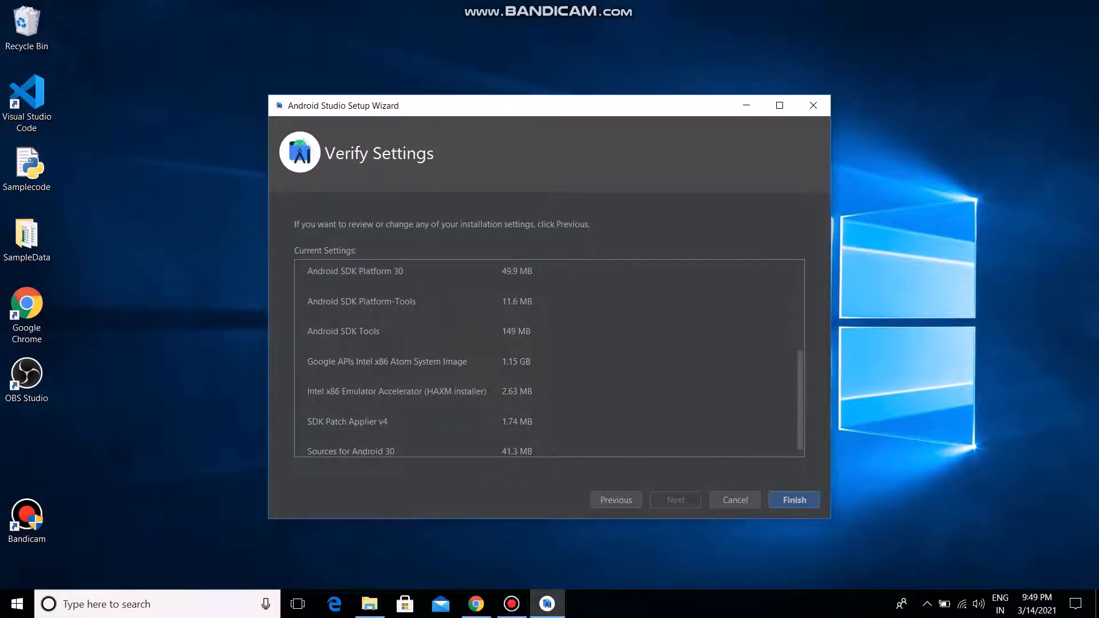
{"action": "scroll", "coordinate": [549, 358], "scroll_direction": "up", "scroll_amount": 5}
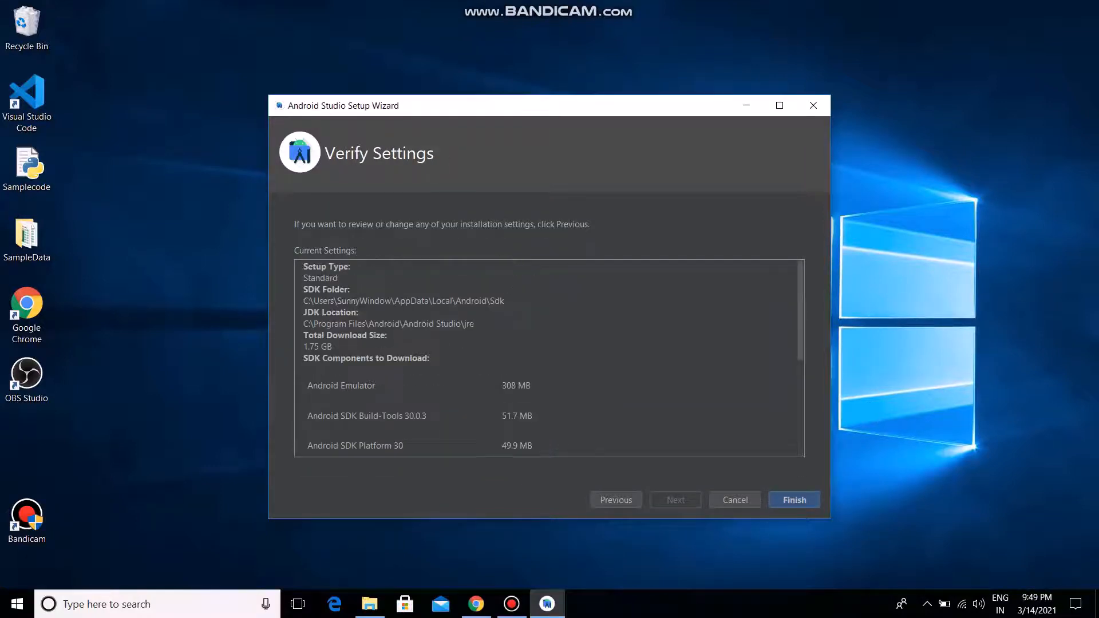
Review the SDK components in the verified settings, start downloading them, and show the download details.
{"action": "scroll", "coordinate": [549, 358], "scroll_direction": "down", "scroll_amount": 5}
{"action": "scroll", "coordinate": [549, 358], "scroll_direction": "up", "scroll_amount": 5}
{"action": "scroll", "coordinate": [549, 358], "scroll_direction": "down", "scroll_amount": 2}
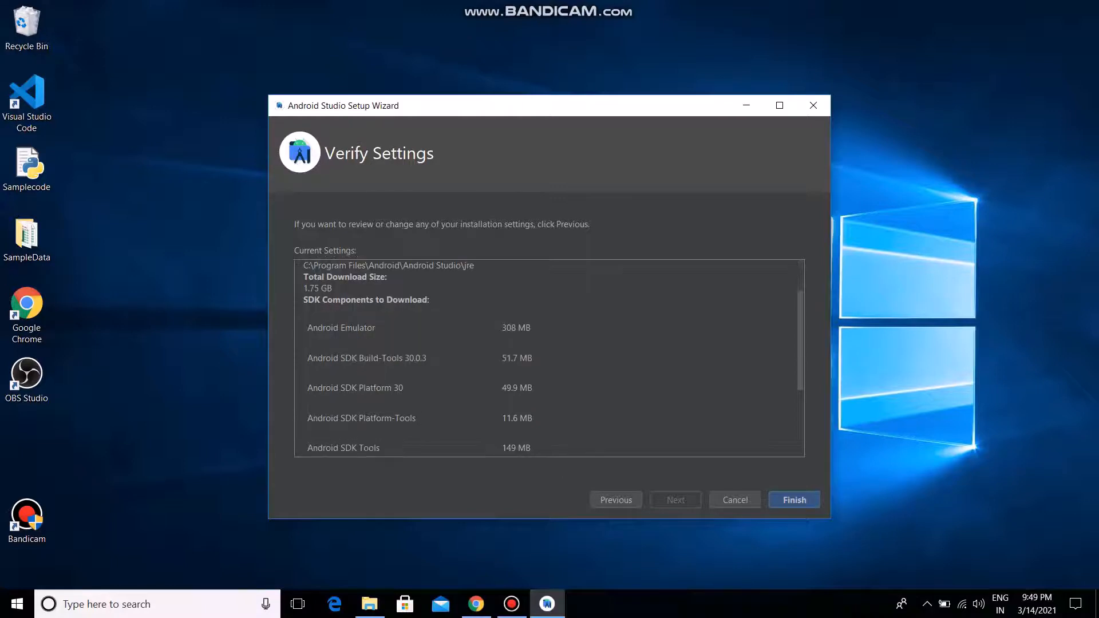
{"action": "scroll", "coordinate": [549, 358], "scroll_direction": "down", "scroll_amount": 3}
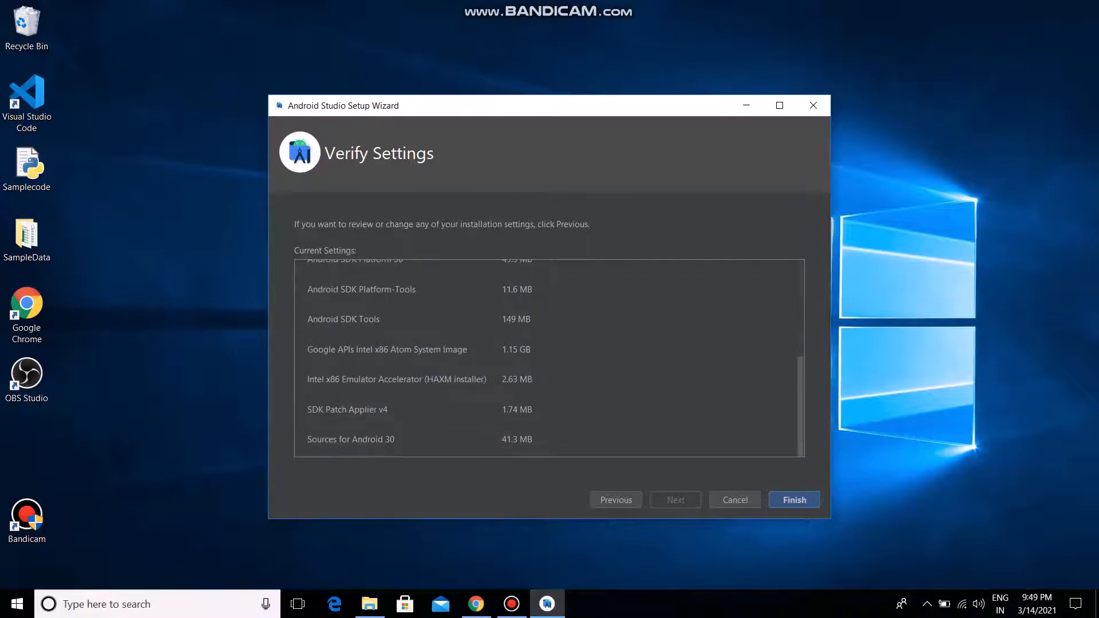
{"action": "scroll", "coordinate": [549, 358], "scroll_direction": "up", "scroll_amount": 5}
{"action": "scroll", "coordinate": [549, 357], "scroll_direction": "down", "scroll_amount": 5}
{"action": "left_click", "coordinate": [794, 499]}
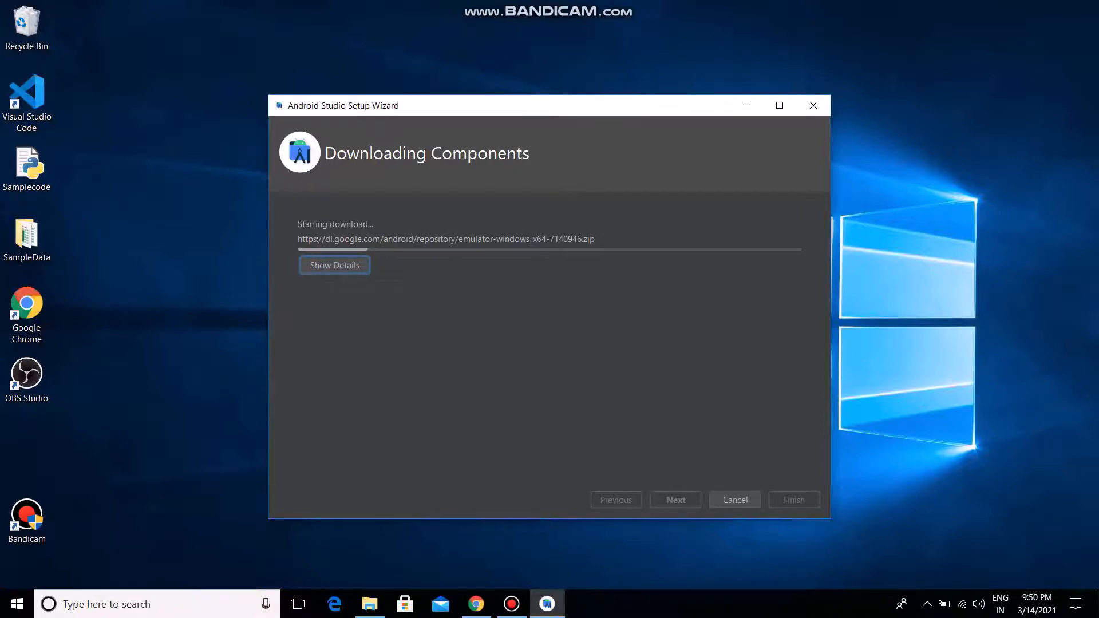
{"action": "left_click", "coordinate": [335, 266]}
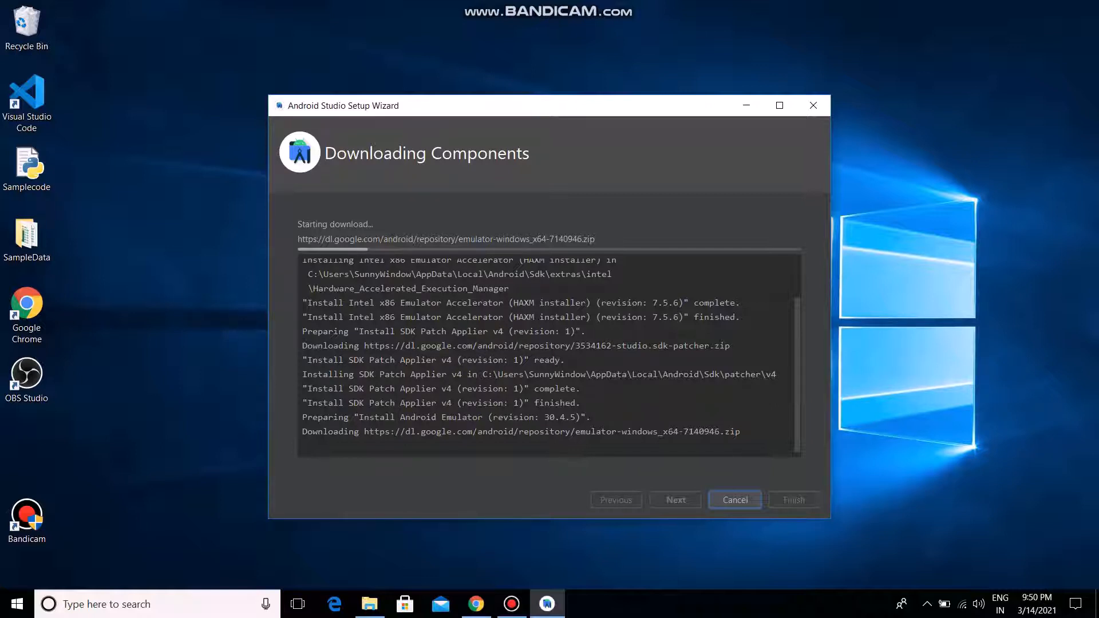
{"action": "left_click", "coordinate": [511, 604]}
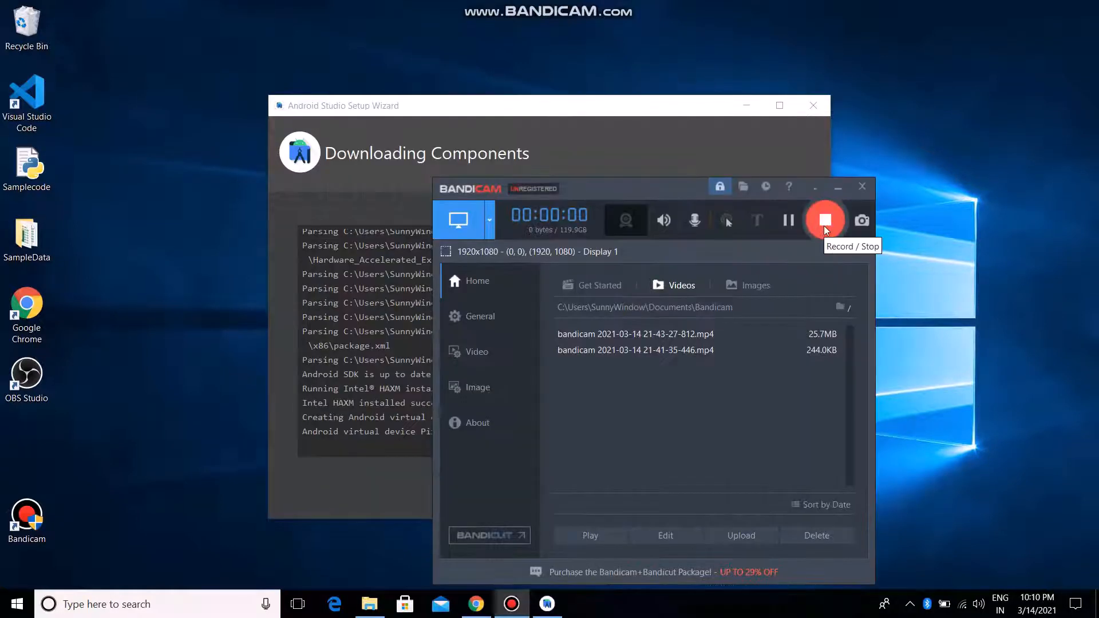
{"action": "left_click", "coordinate": [839, 194]}
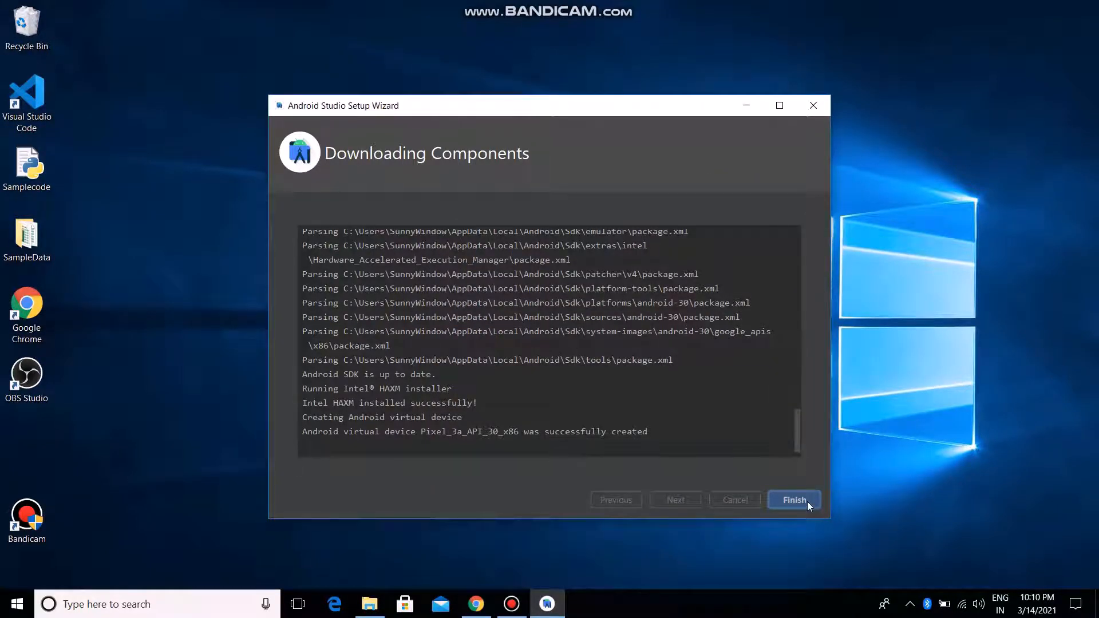
Finish the setup wizard and start a new phone and tablet project from the Empty Activity template.
{"action": "left_click", "coordinate": [794, 500]}
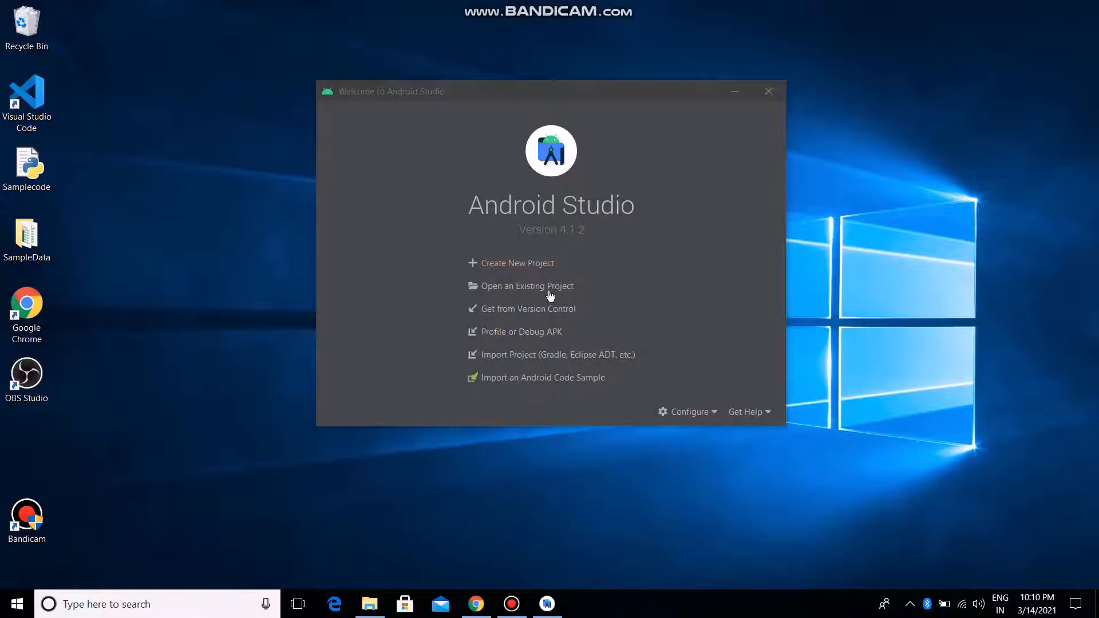
{"action": "left_click", "coordinate": [522, 267]}
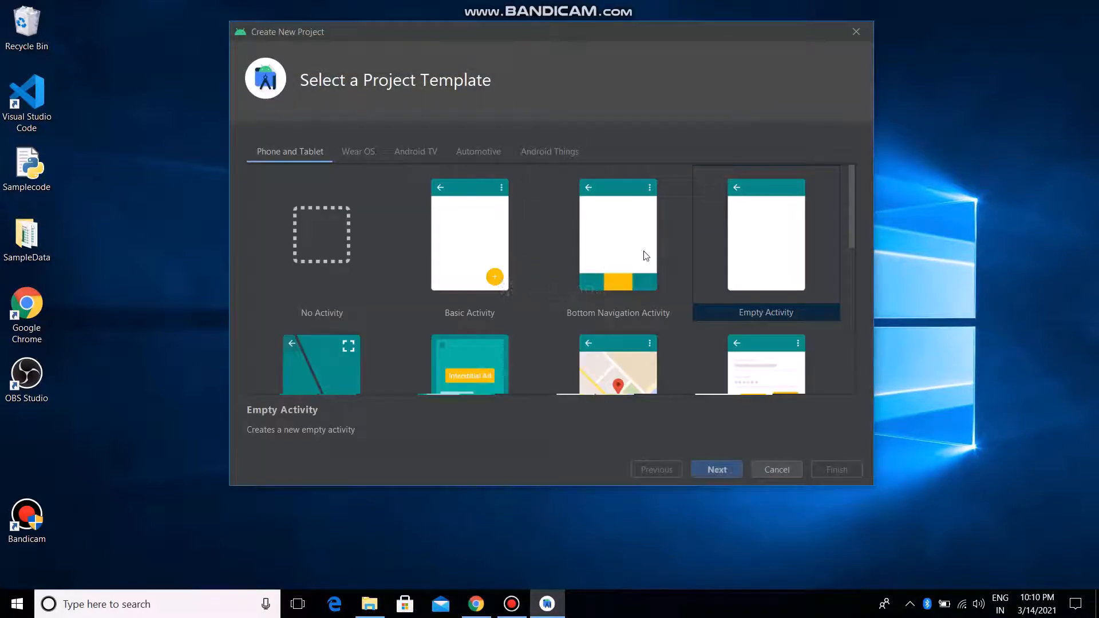
{"action": "scroll", "coordinate": [651, 255], "scroll_direction": "down", "scroll_amount": 5}
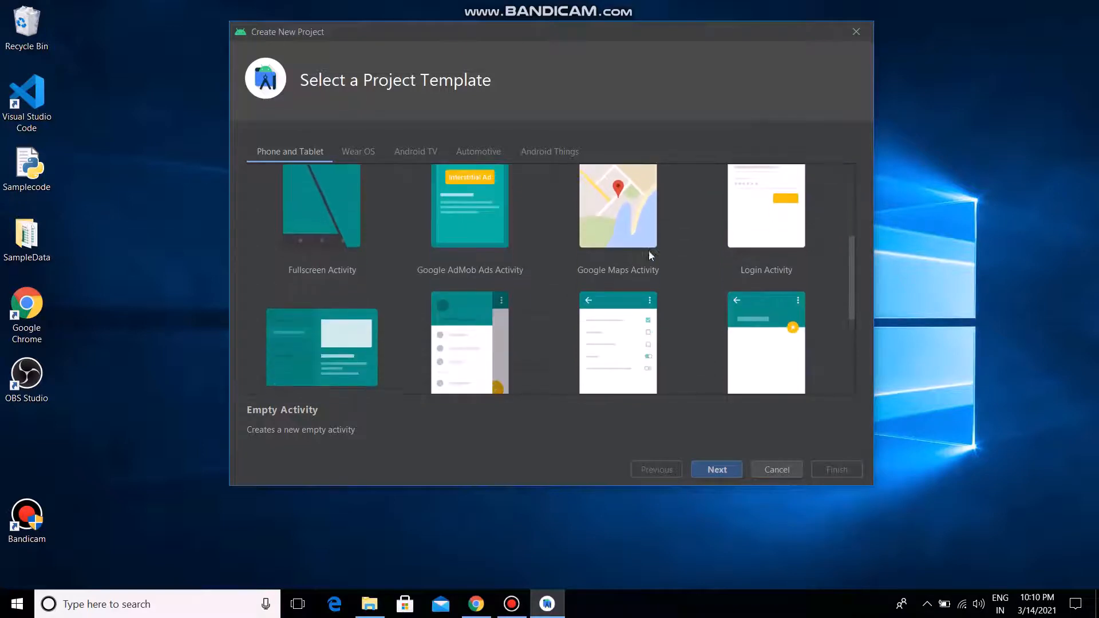
{"action": "scroll", "coordinate": [647, 260], "scroll_direction": "up", "scroll_amount": 4}
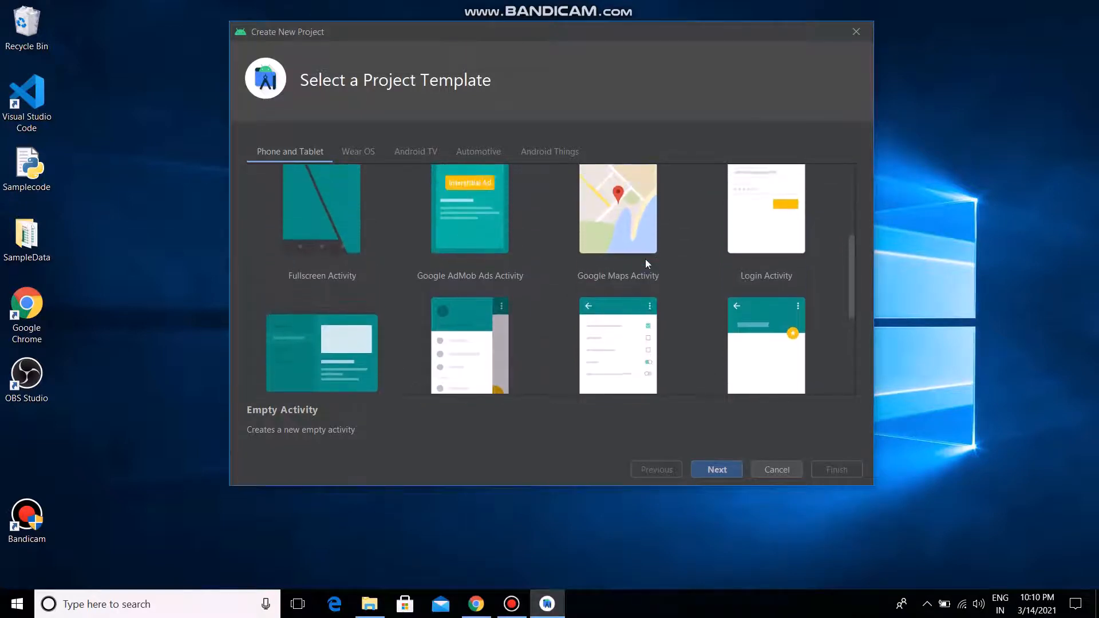
{"action": "scroll", "coordinate": [645, 262], "scroll_direction": "up", "scroll_amount": 1}
{"action": "scroll", "coordinate": [645, 260], "scroll_direction": "up", "scroll_amount": 2}
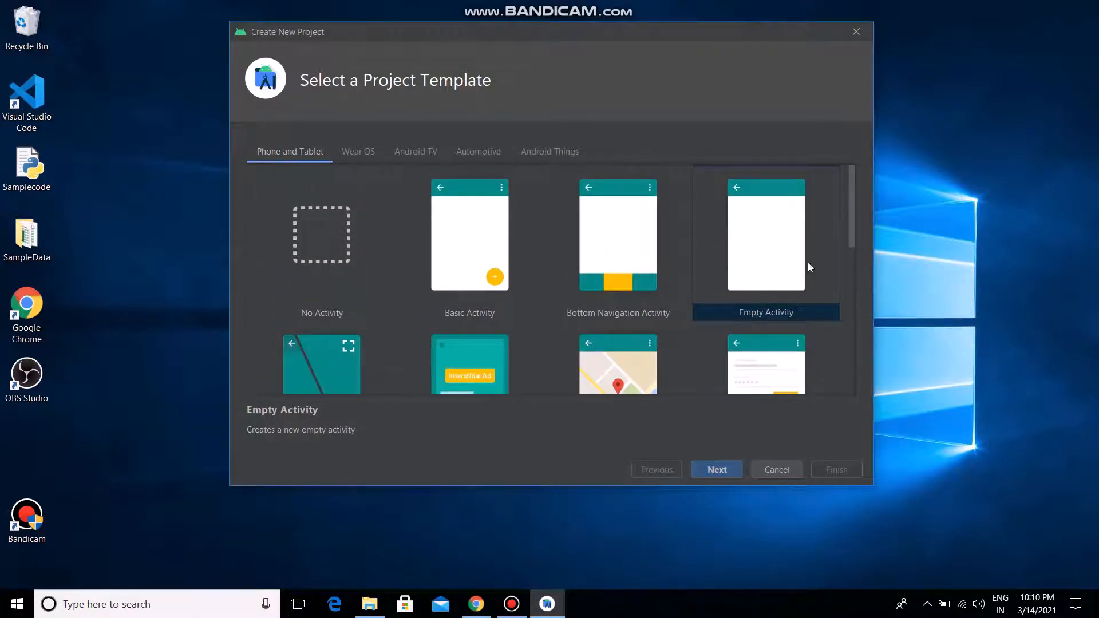
{"action": "left_click", "coordinate": [770, 255]}
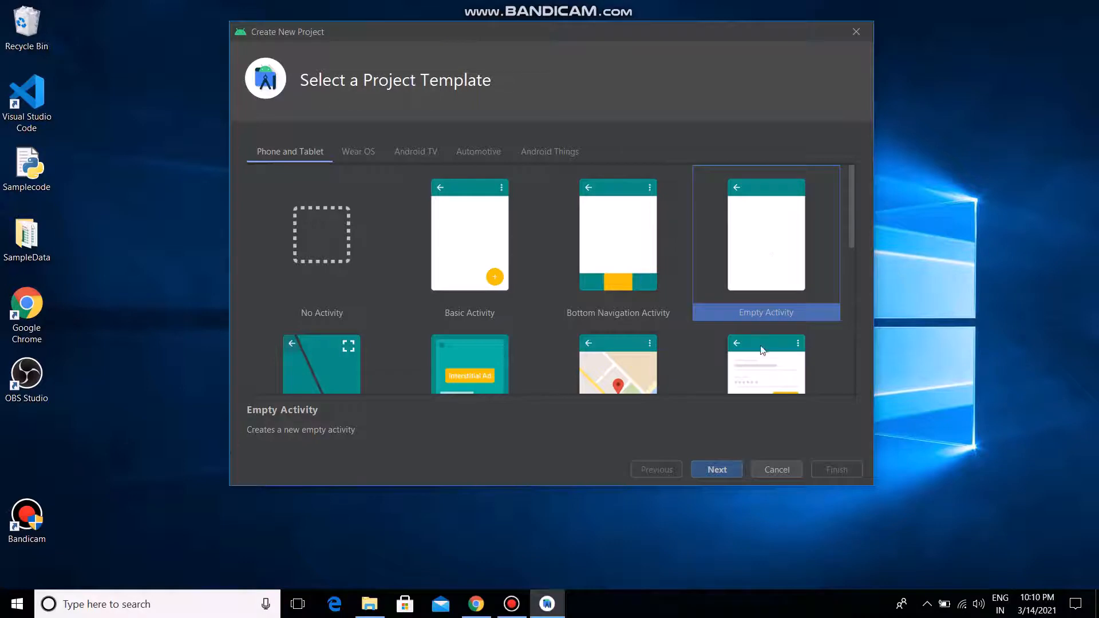
{"action": "left_click", "coordinate": [725, 466]}
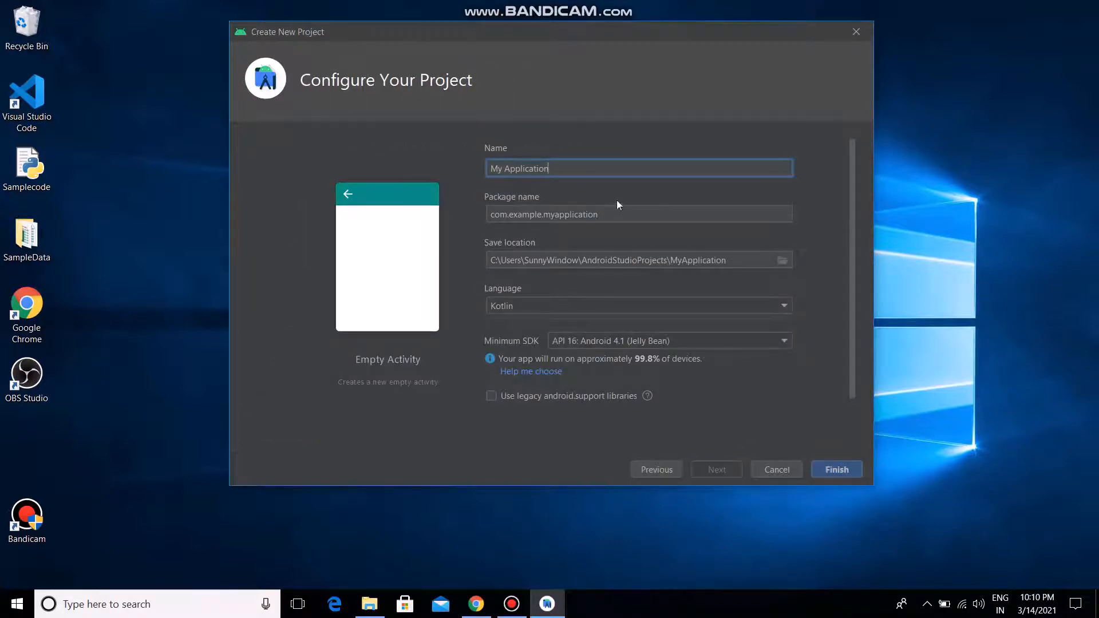
Name the new project First App.
{"action": "double_click", "coordinate": [575, 174]}
{"action": "key", "text": "BackSpace"}
{"action": "key", "text": "BackSpace"}
{"action": "key", "text": "BackSpace"}
{"action": "key", "text": "BackSpace"}
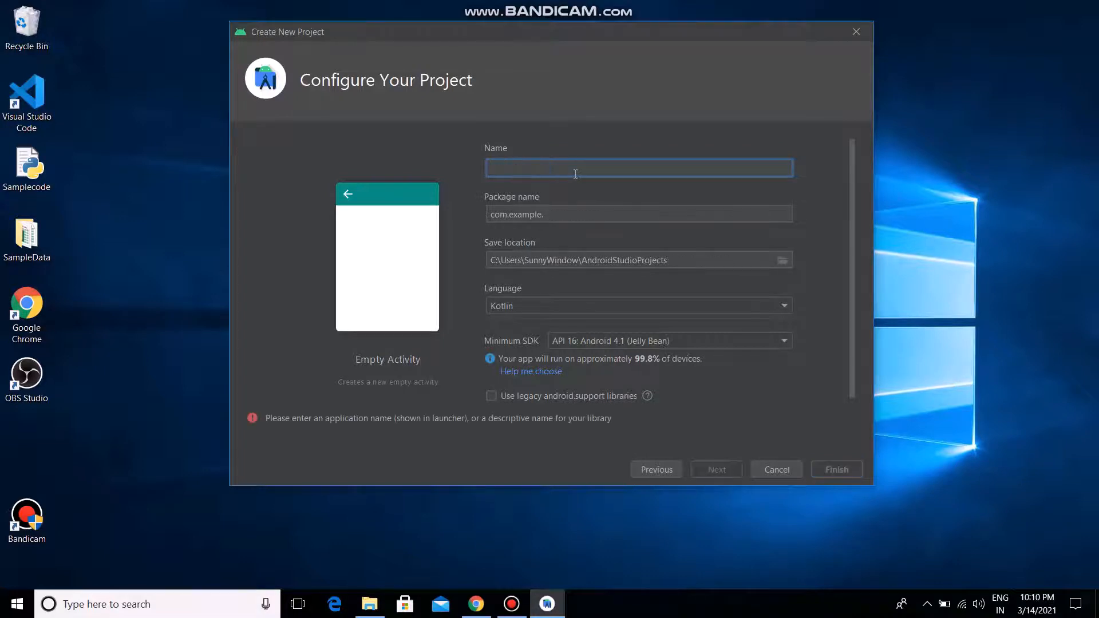
{"action": "type", "text": "Fir"}
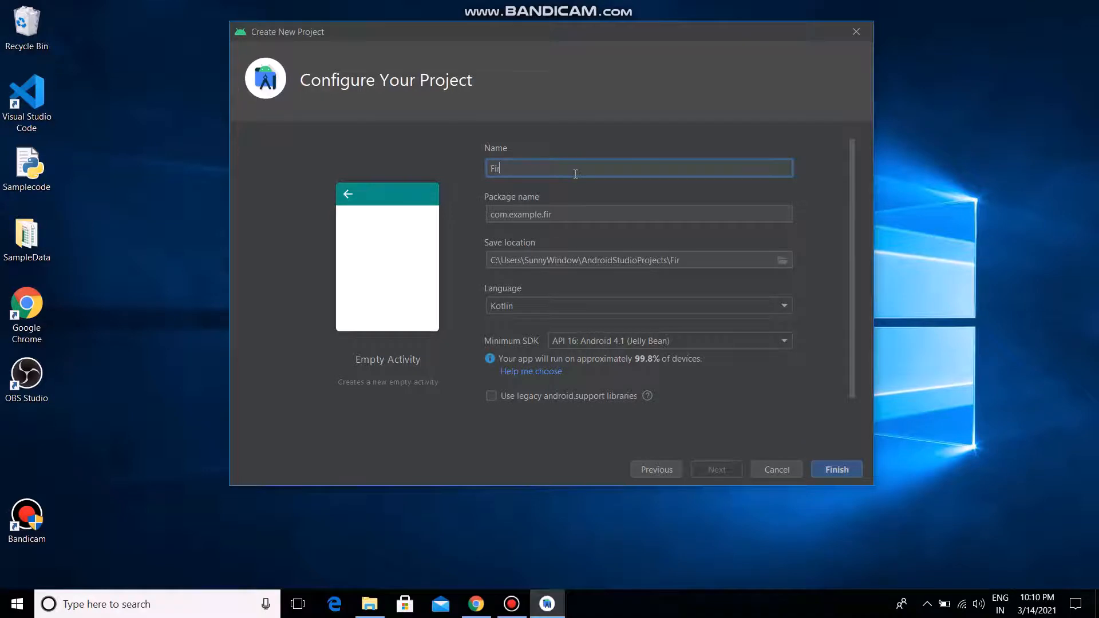
{"action": "type", "text": "st App"}
Check the package name com.example.firstapp and set the project language to Java.
{"action": "left_click_drag", "start_coordinate": [592, 221], "coordinate": [473, 225]}
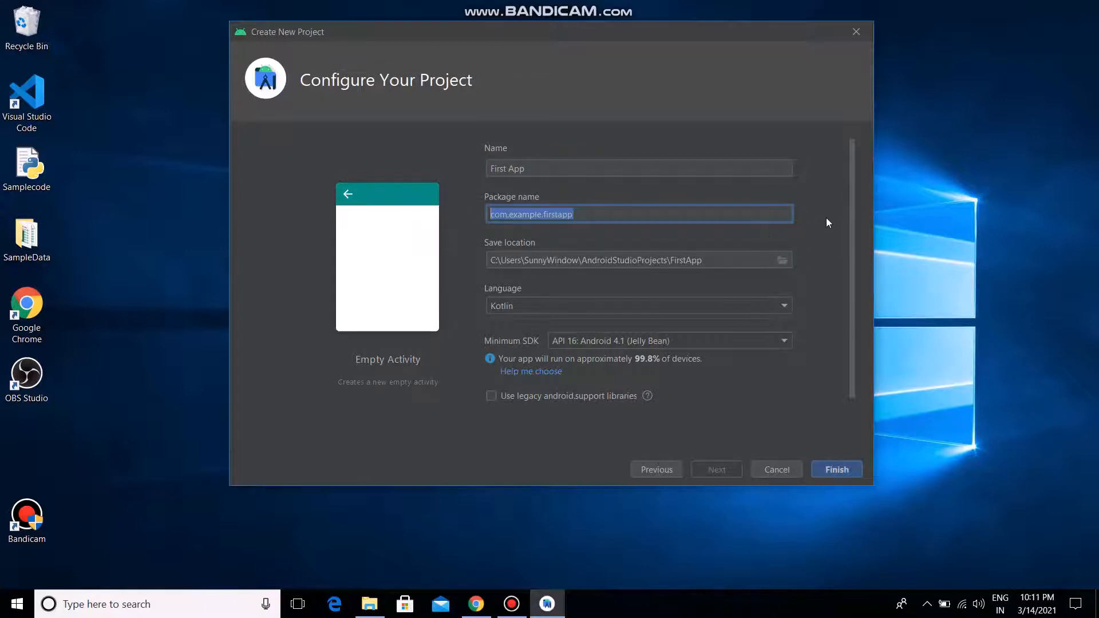
{"action": "scroll", "coordinate": [826, 218], "scroll_direction": "down", "scroll_amount": 1}
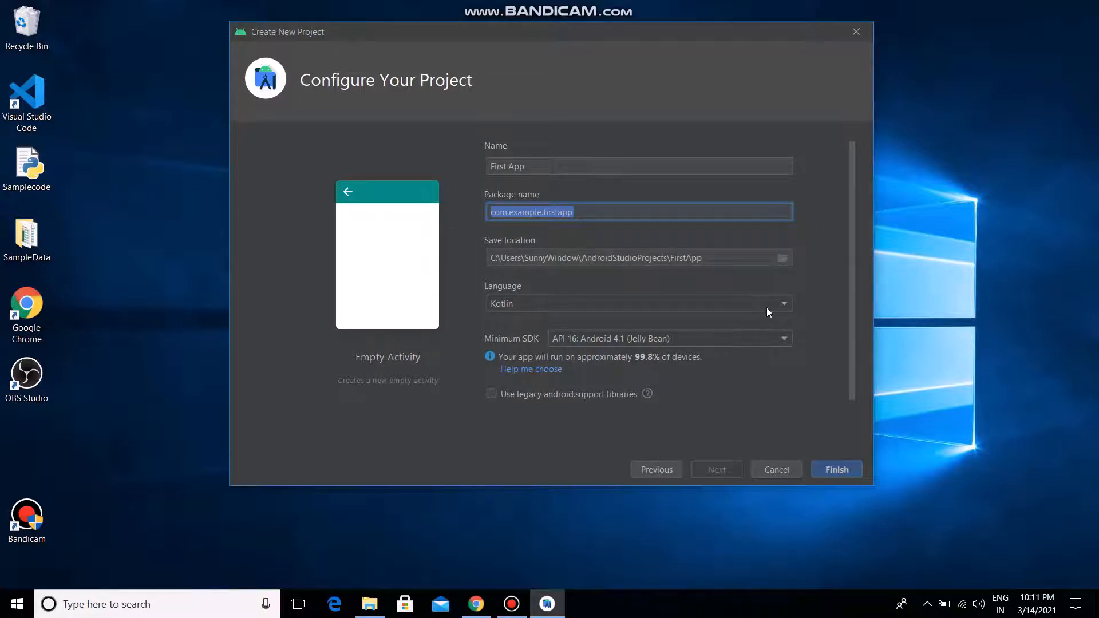
{"action": "left_click", "coordinate": [784, 304]}
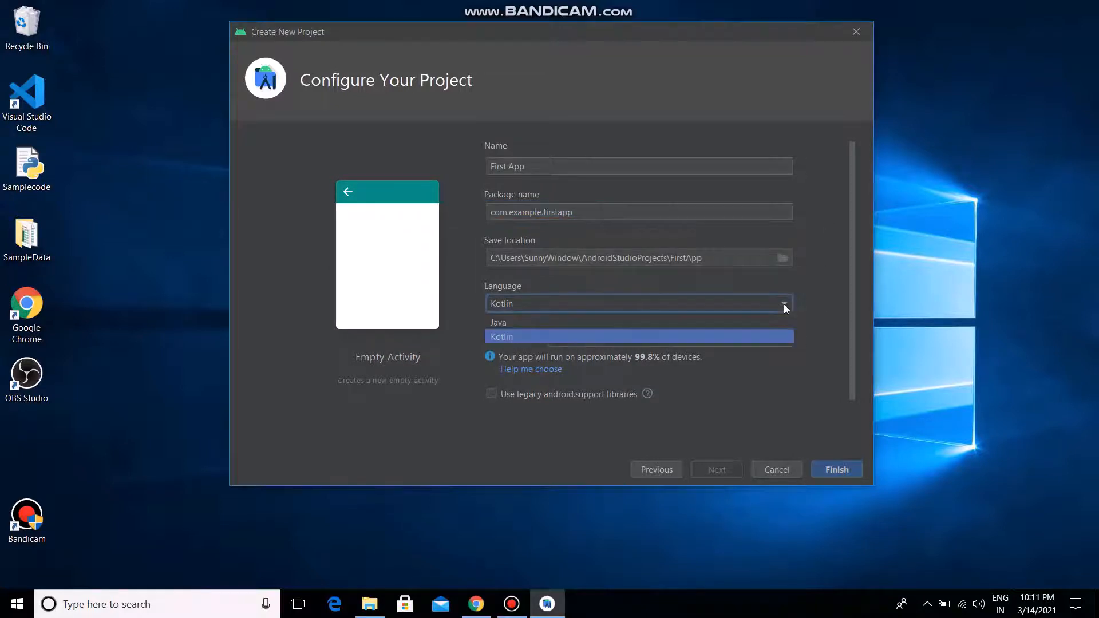
{"action": "left_click", "coordinate": [640, 324]}
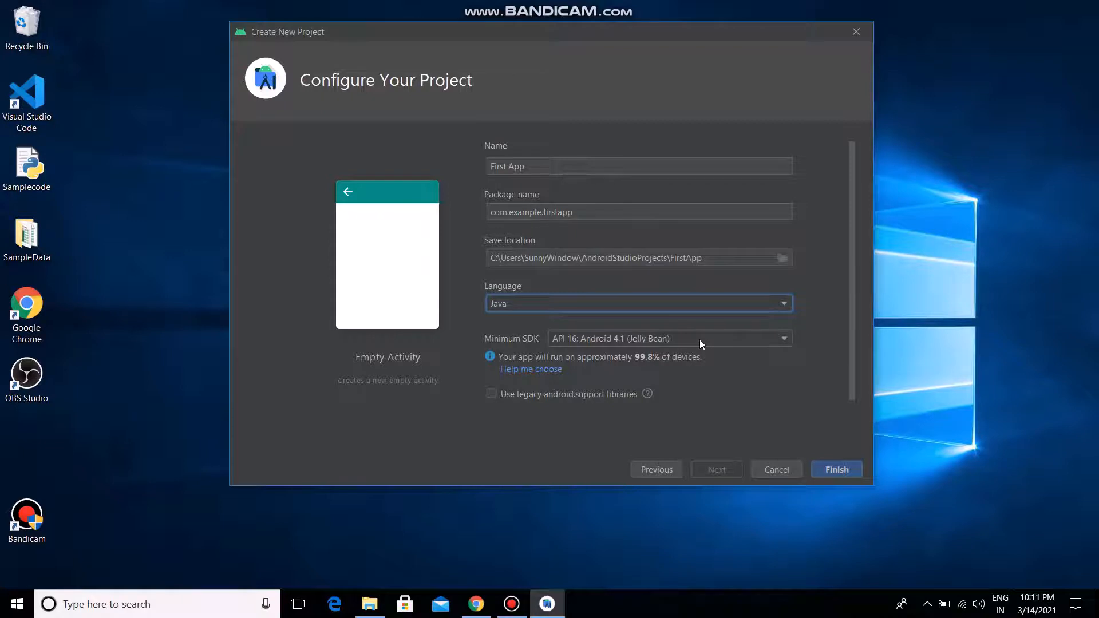
Review the Android API version distribution, keep API 16: Android 4.1 (Jelly Bean) as minimum SDK, and create the project.
{"action": "left_click", "coordinate": [545, 371]}
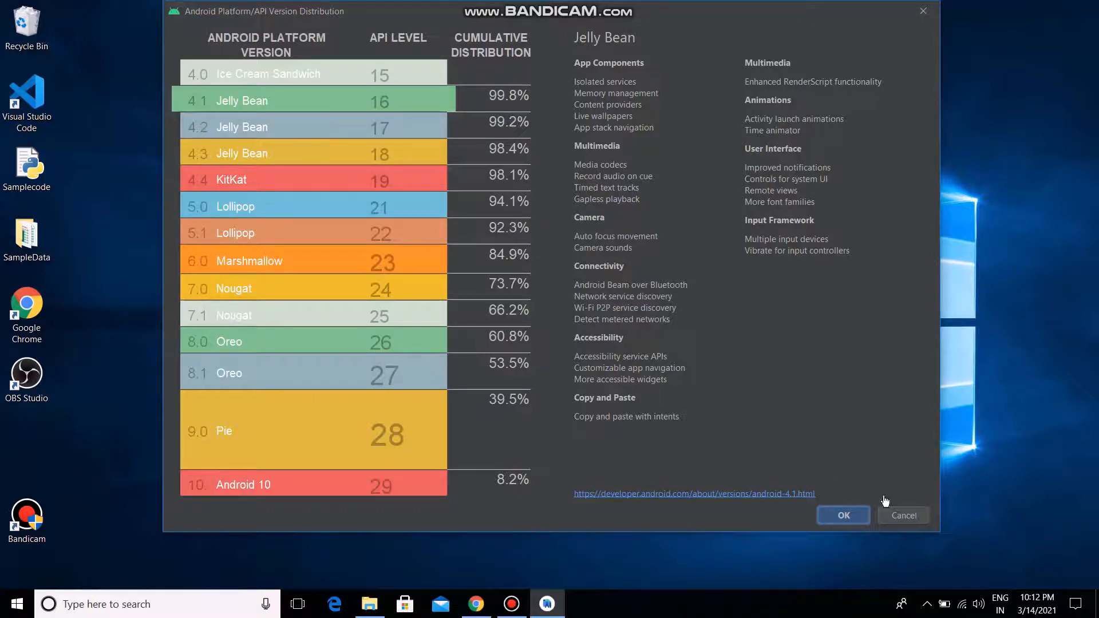
{"action": "left_click", "coordinate": [856, 514]}
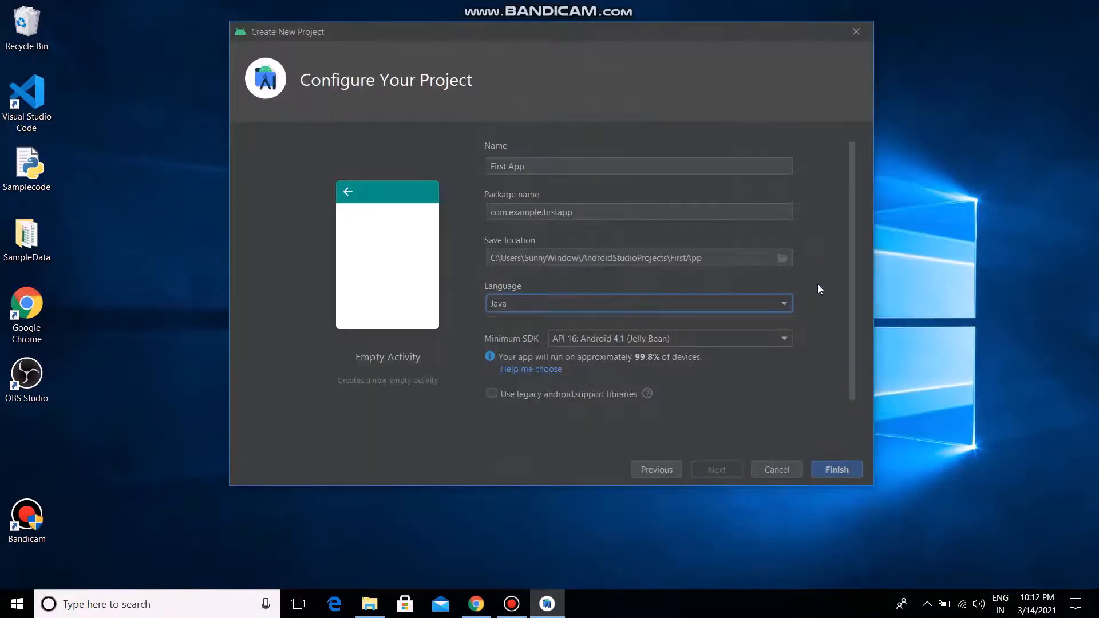
{"action": "left_click", "coordinate": [836, 470]}
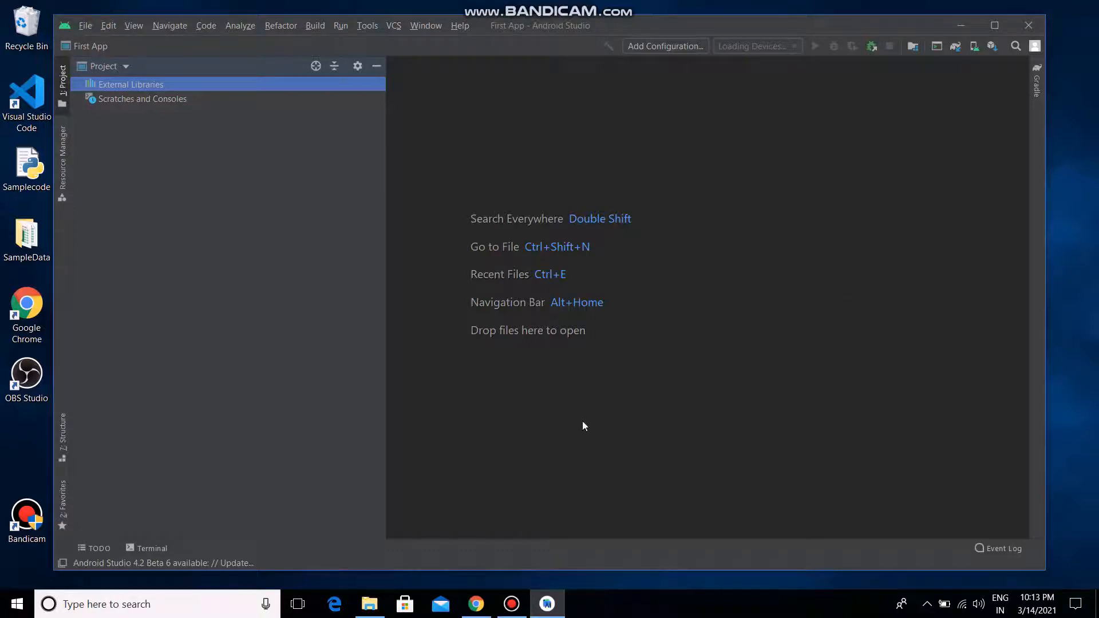
{"action": "left_click", "coordinate": [511, 604]}
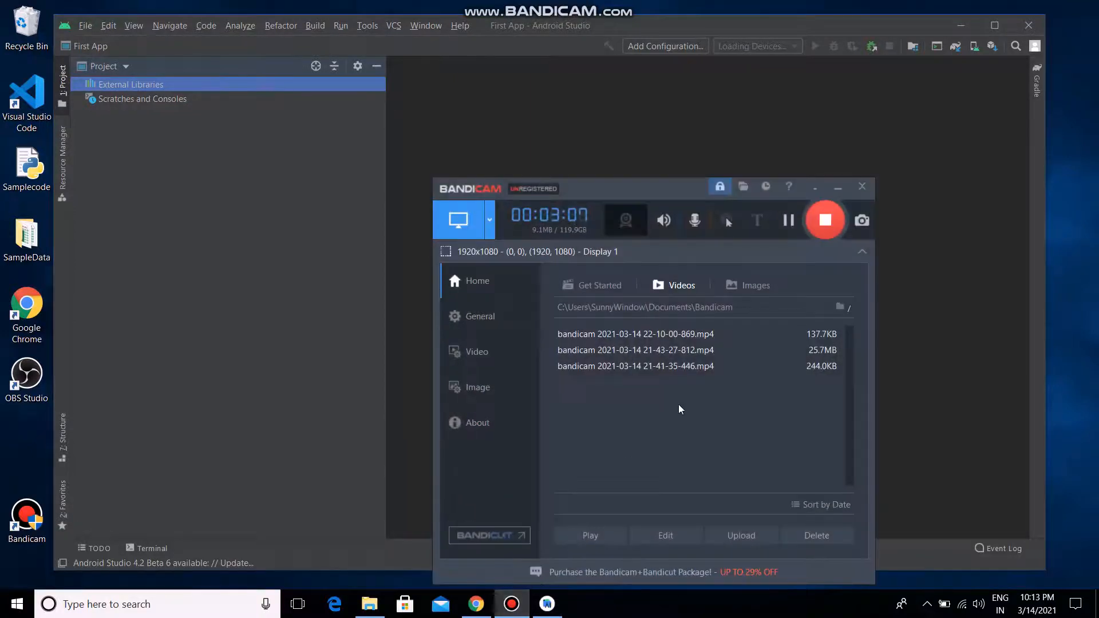
{"action": "left_click", "coordinate": [822, 230]}
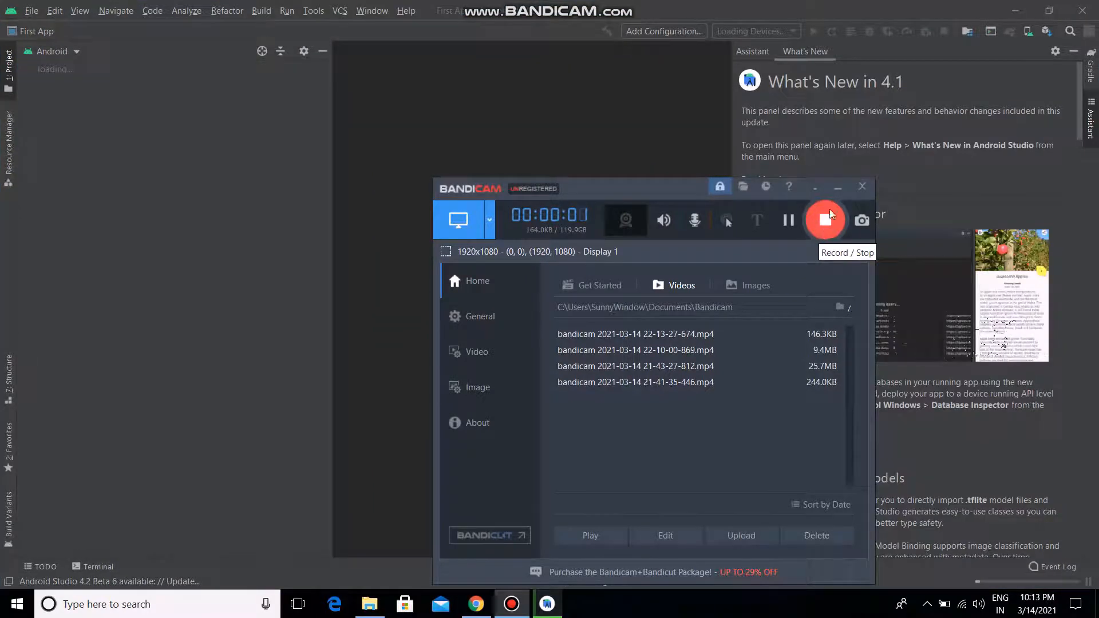
{"action": "left_click", "coordinate": [837, 188]}
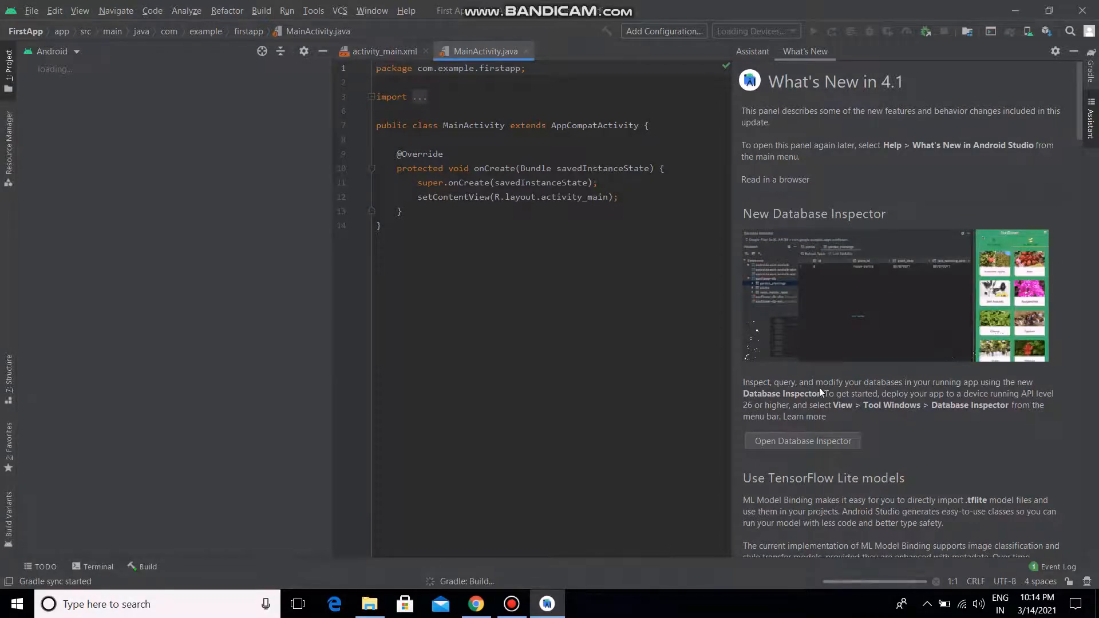
Hide the Assistant pane showing What's New in 4.1.
{"action": "left_click", "coordinate": [1093, 126]}
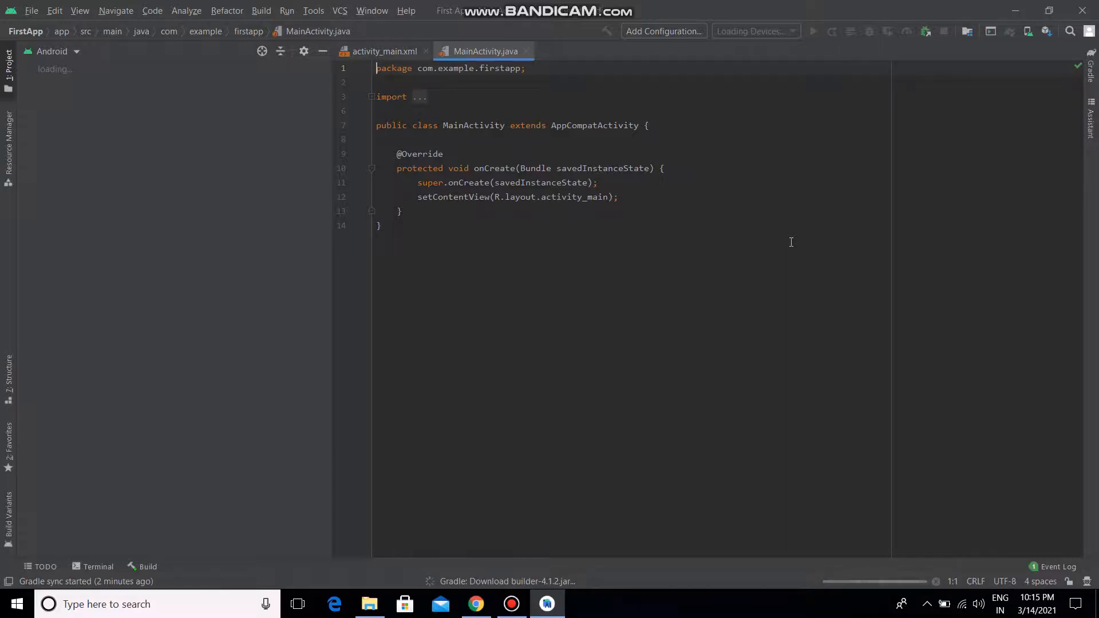
{"action": "left_click", "coordinate": [511, 604]}
{"action": "left_click", "coordinate": [823, 221]}
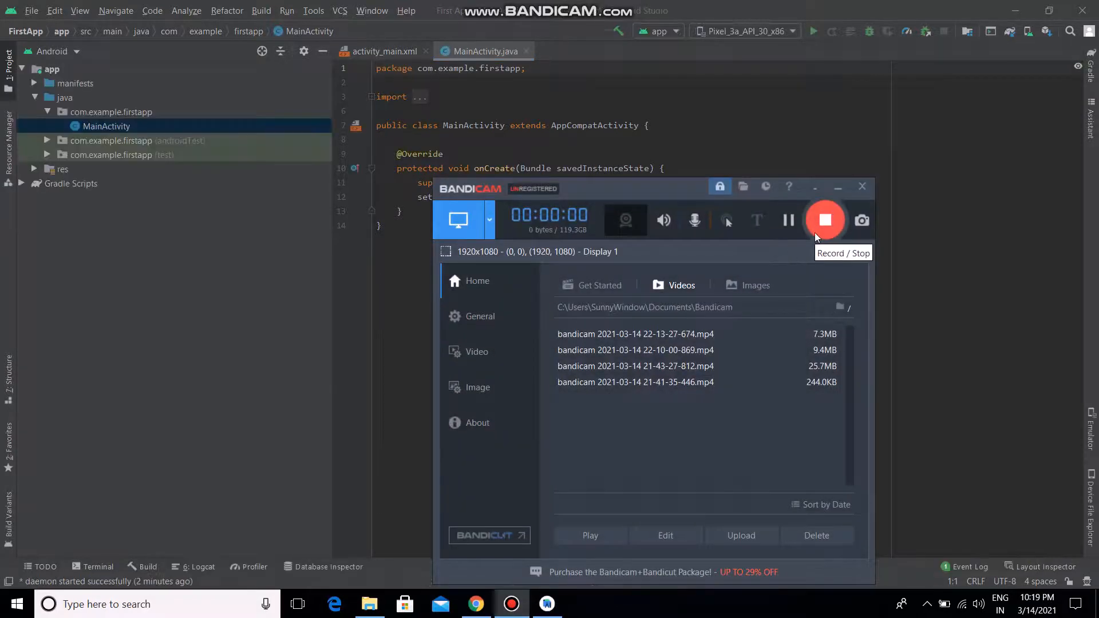
{"action": "left_click", "coordinate": [838, 187]}
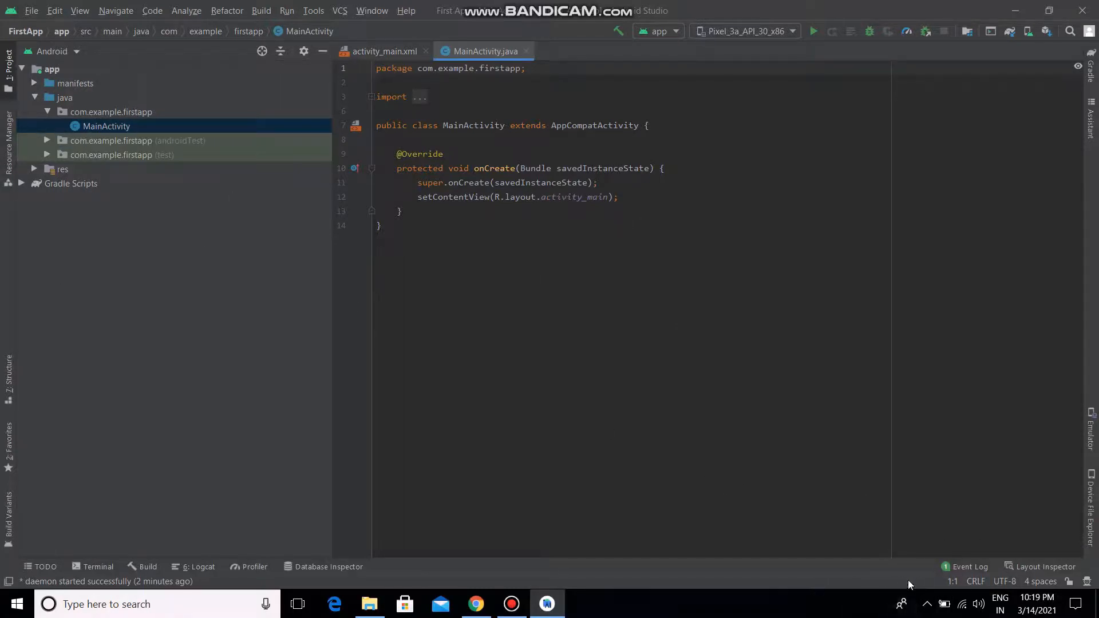
Collapse and re-expand the app module in the project tree, and expand Gradle Scripts to view its files.
{"action": "left_click", "coordinate": [21, 69]}
{"action": "left_click", "coordinate": [19, 68]}
{"action": "left_click", "coordinate": [20, 126]}
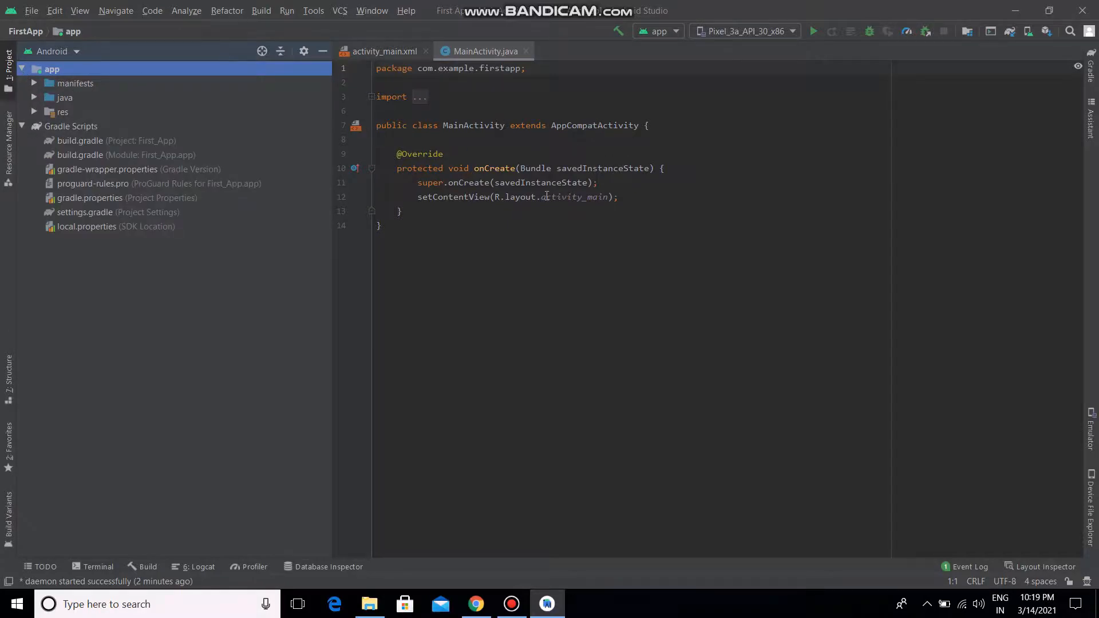
Add a short Toast with the text "Hello" after setContentView in MainActivity's onCreate method, using the Toast template.
{"action": "left_click", "coordinate": [637, 198]}
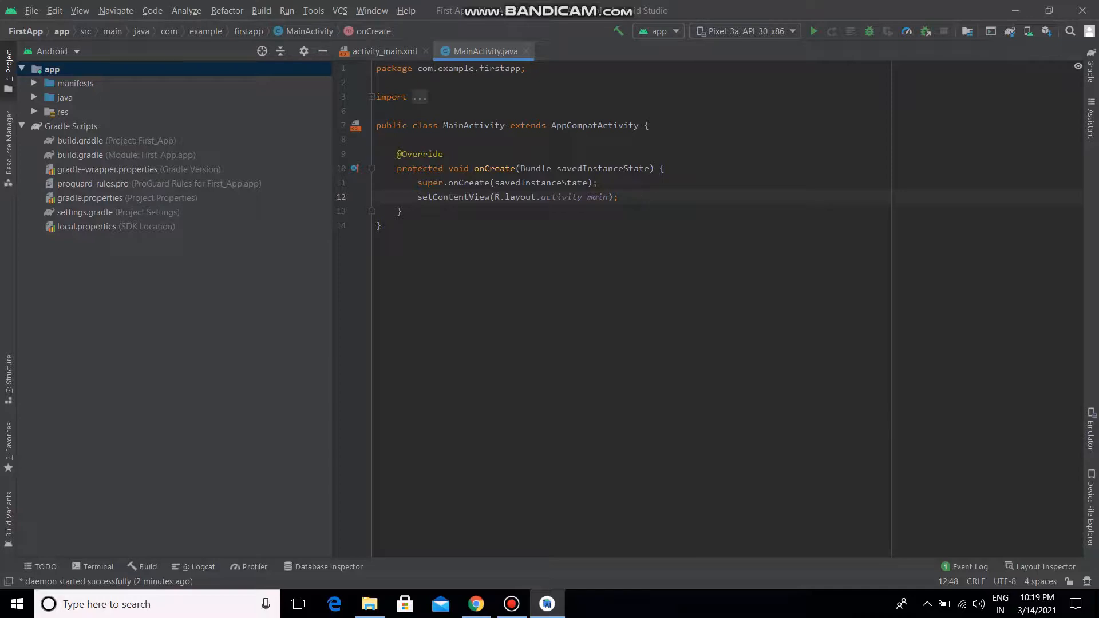
{"action": "key", "text": "Return"}
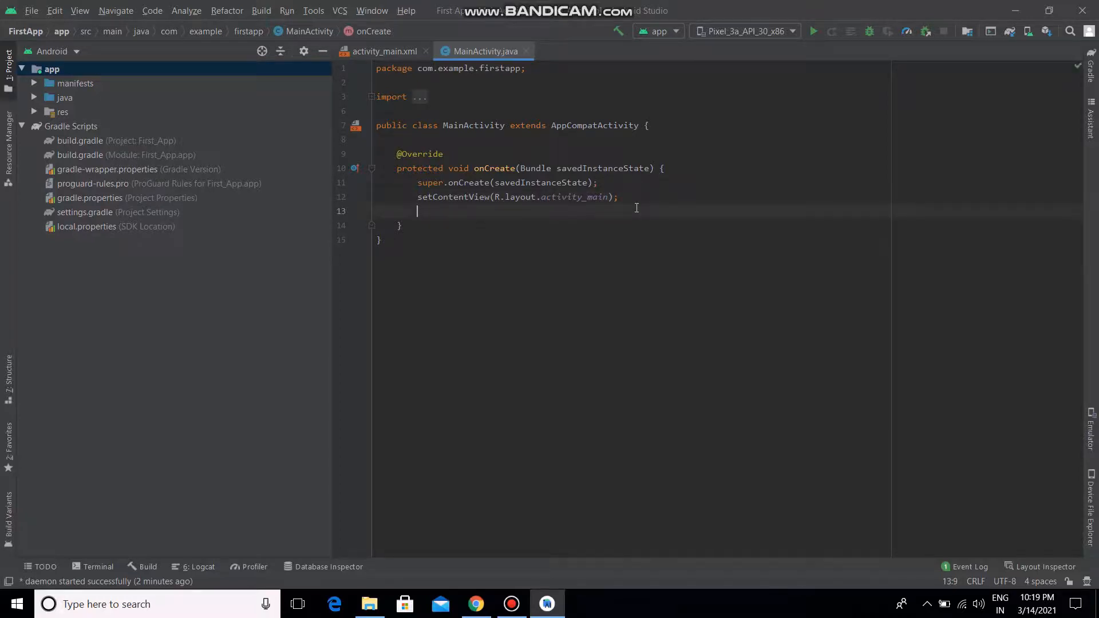
{"action": "type", "text": "Toast"}
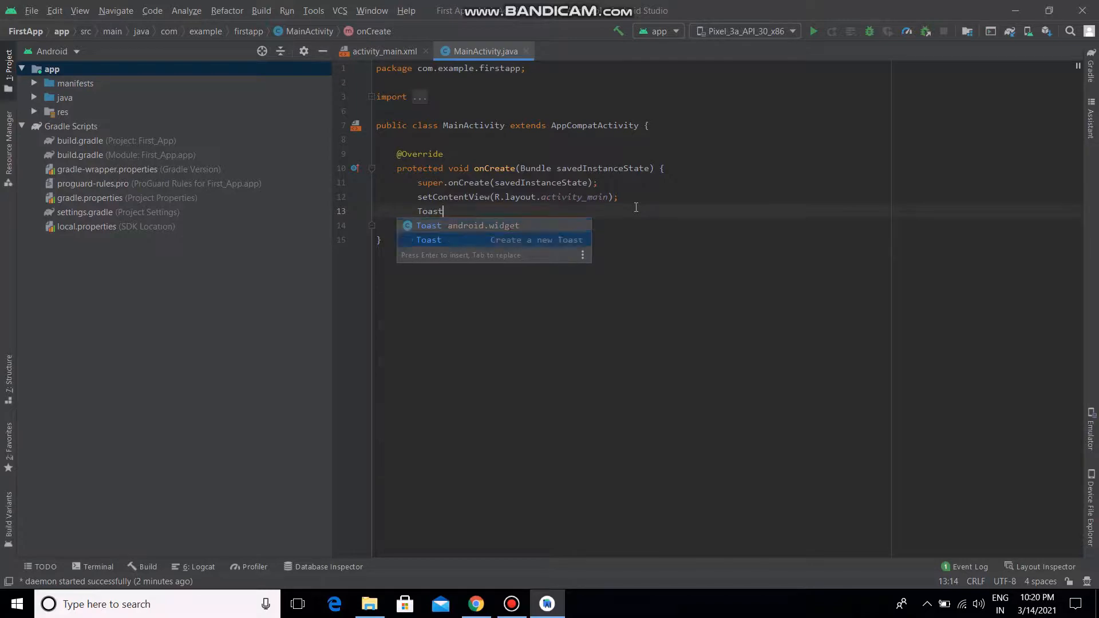
{"action": "key", "text": "Escape"}
{"action": "key", "text": "Tab"}
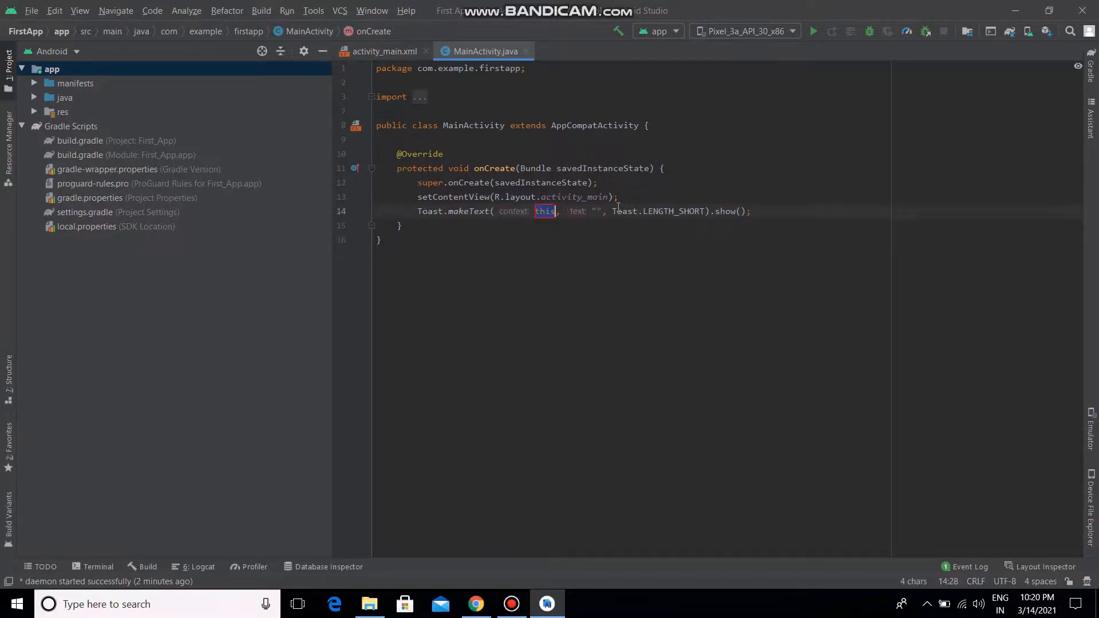
{"action": "left_click", "coordinate": [596, 211]}
{"action": "type", "text": "Hello"}
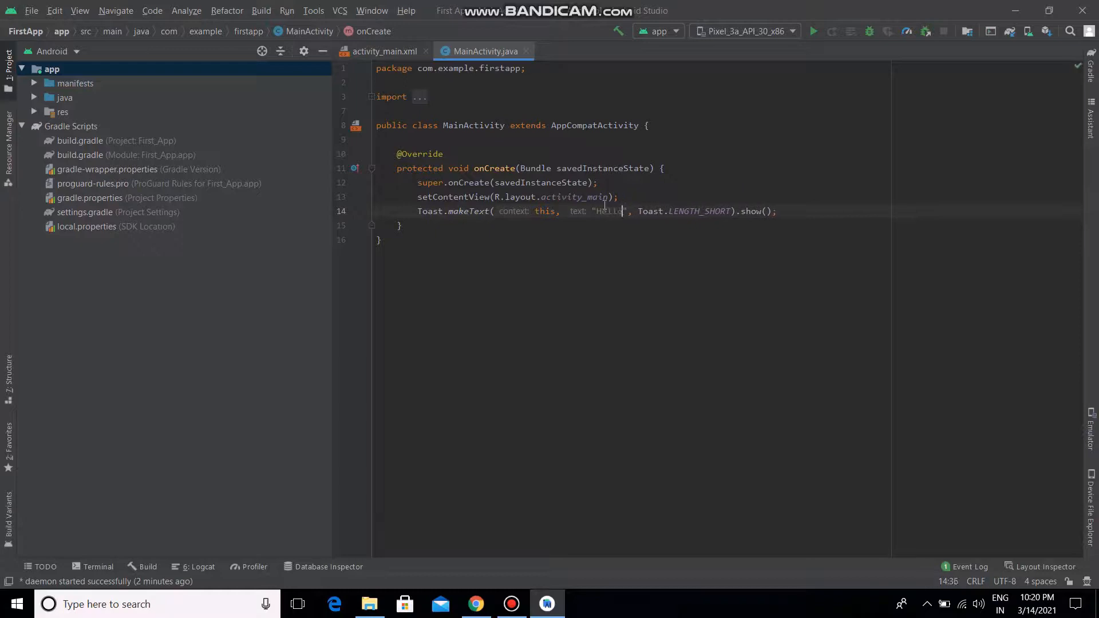
{"action": "left_click", "coordinate": [819, 215]}
{"action": "left_click", "coordinate": [512, 604]}
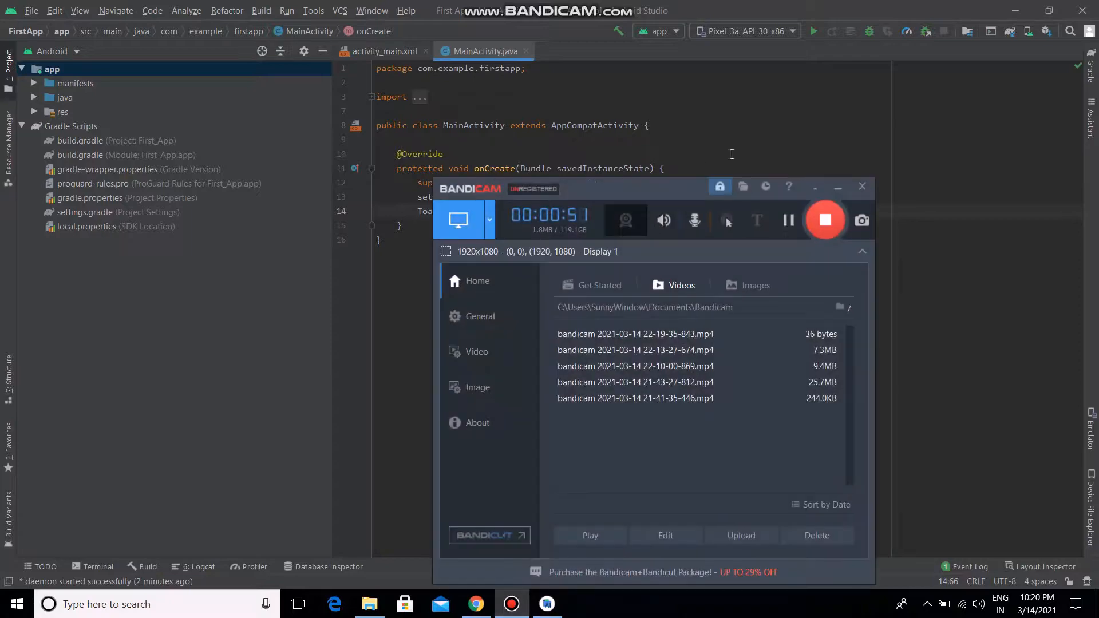
{"action": "left_click", "coordinate": [824, 220]}
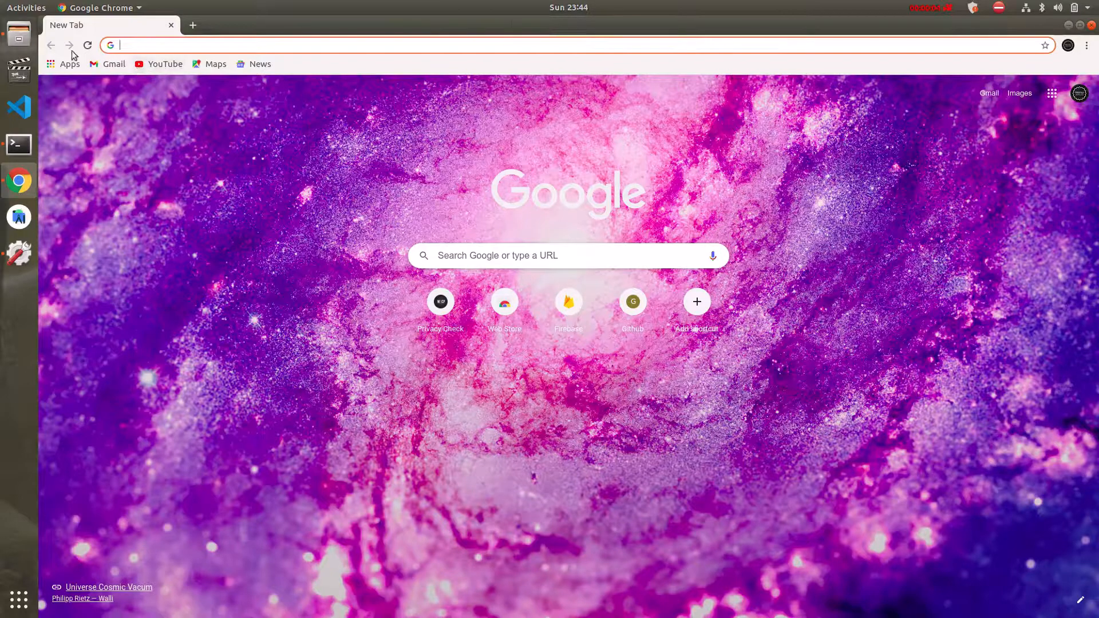
{"action": "left_click", "coordinate": [21, 37]}
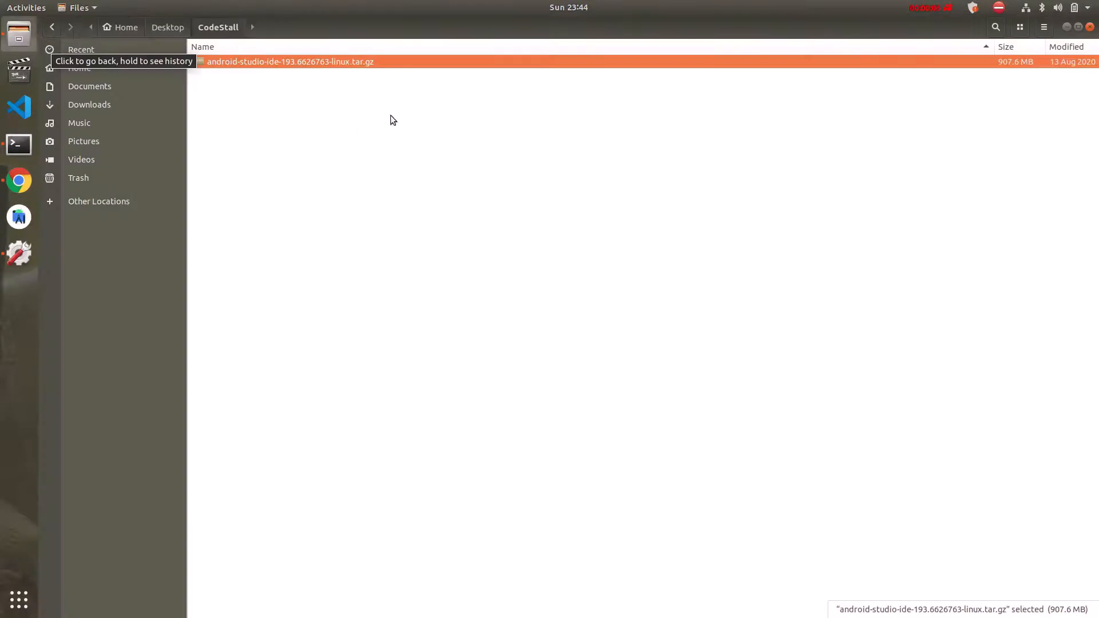
{"action": "left_click", "coordinate": [1067, 27]}
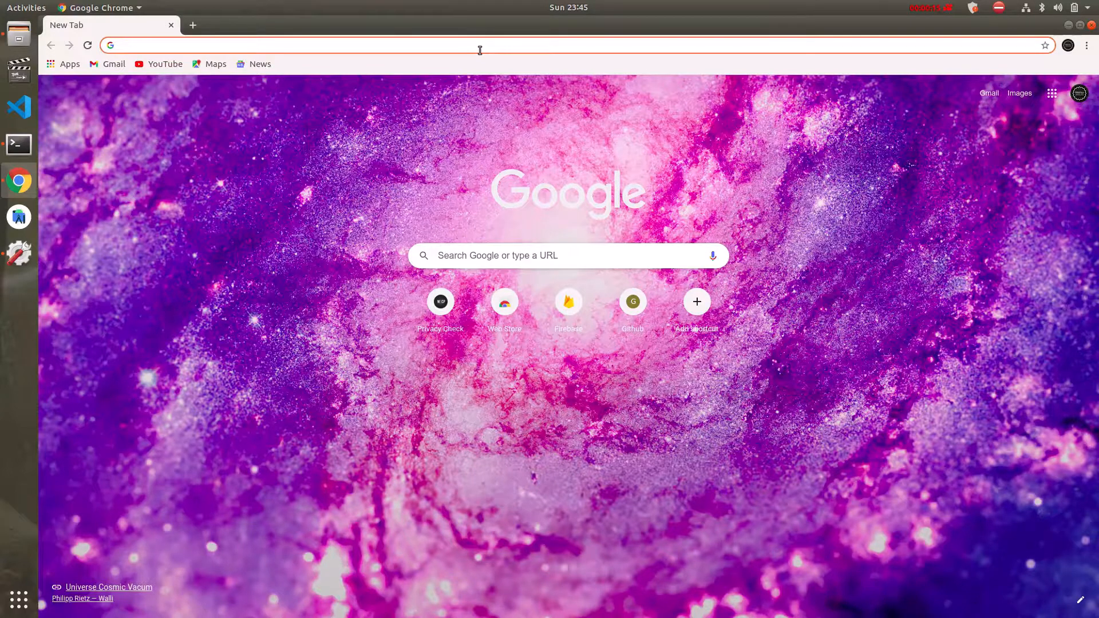
Search the web for "android studio" in Chrome and open the Android Studio download page on developer.android.com.
{"action": "type", "text": "android studio"}
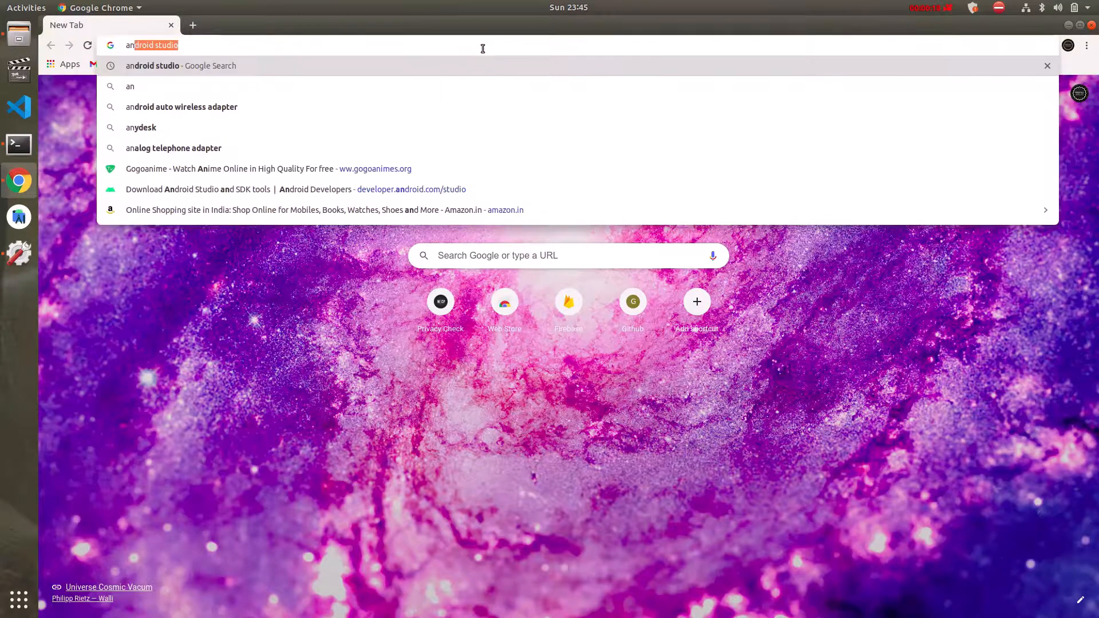
{"action": "key", "text": "Return"}
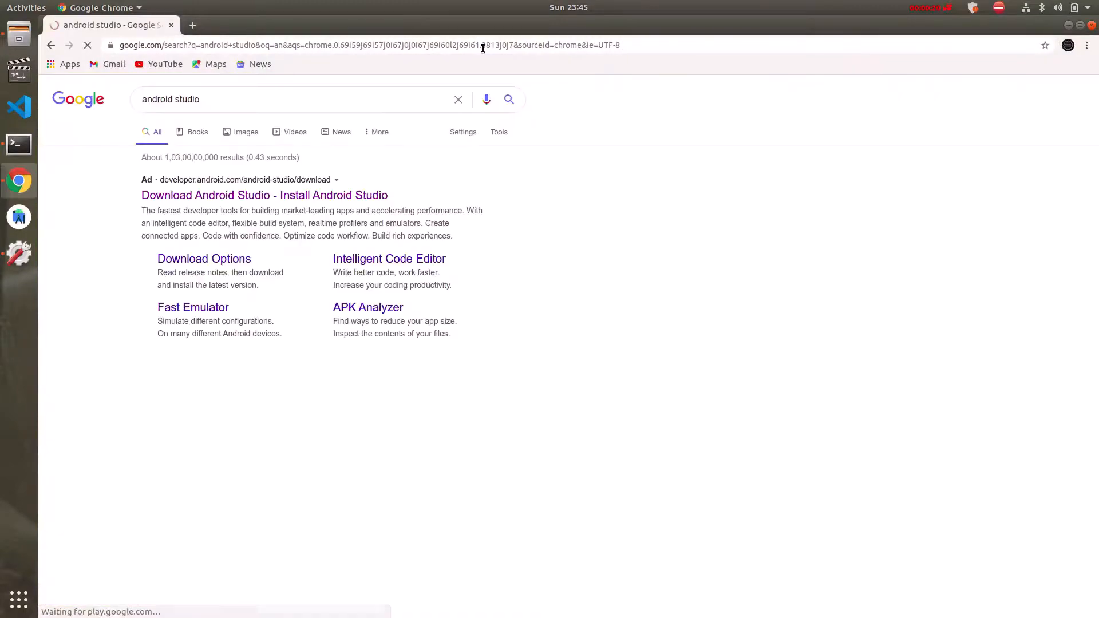
{"action": "left_click", "coordinate": [292, 377]}
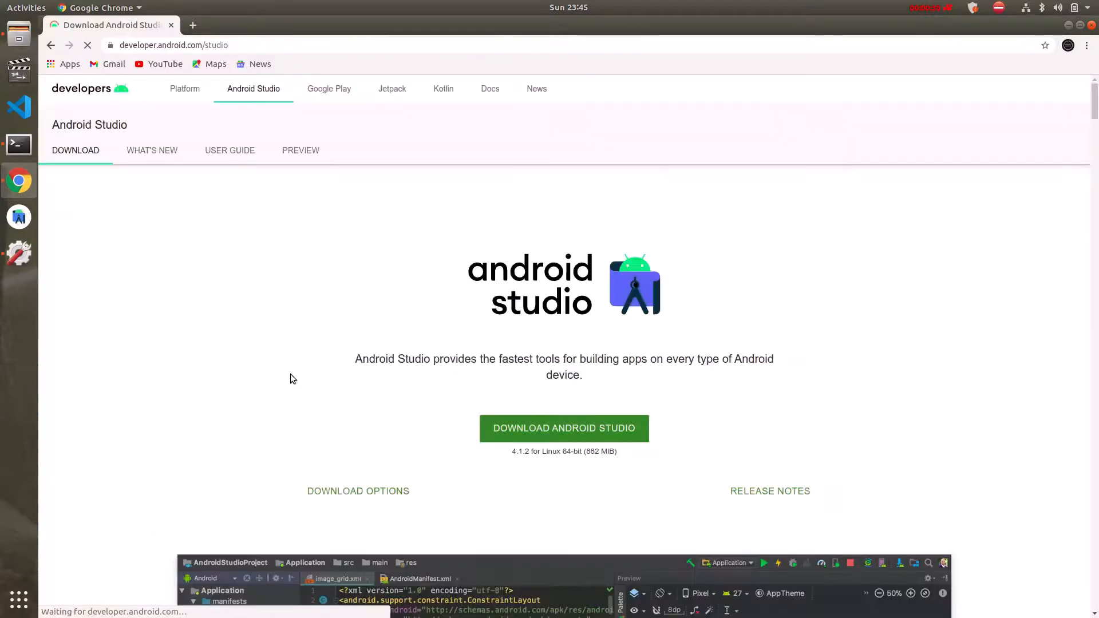
Agree to the terms and start downloading Android Studio for Linux, and cancel the running download.
{"action": "left_click", "coordinate": [595, 416]}
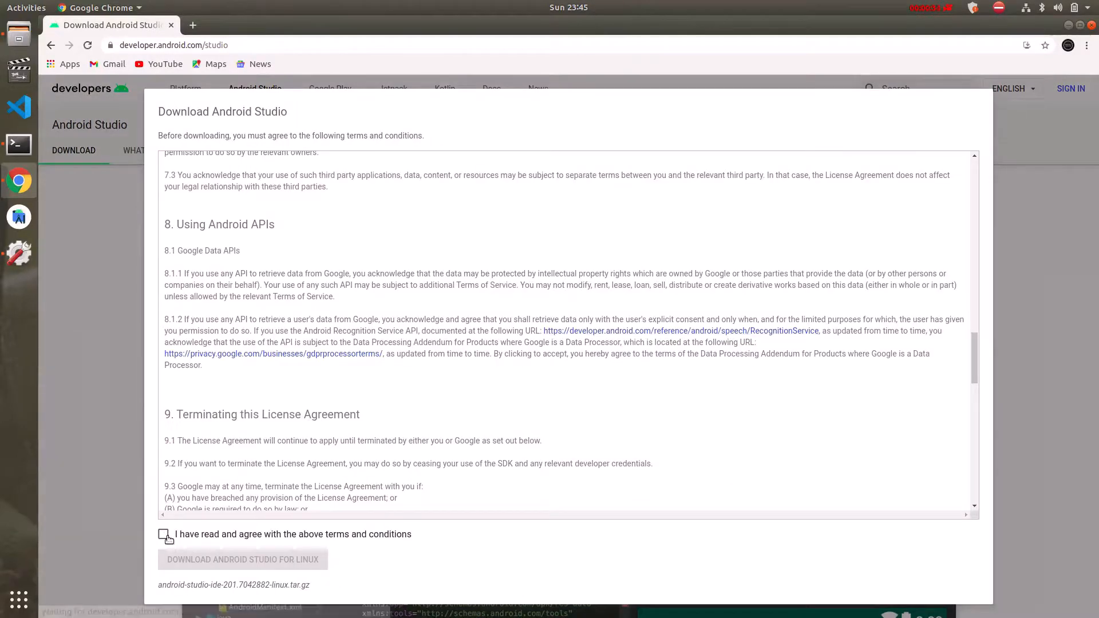
{"action": "left_click", "coordinate": [163, 534]}
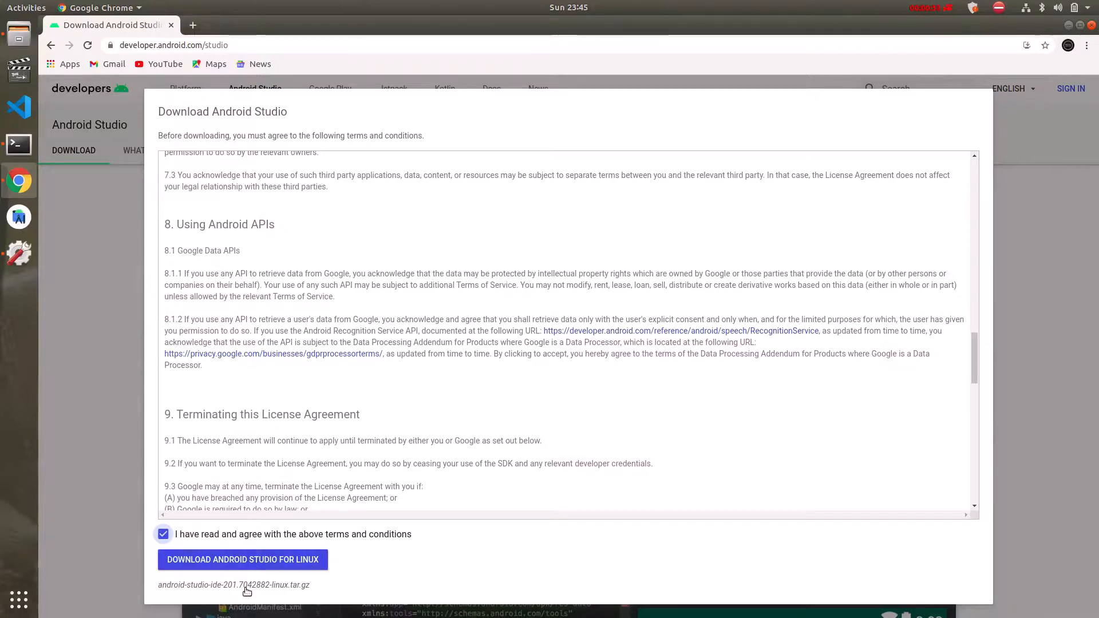
{"action": "left_click", "coordinate": [296, 565]}
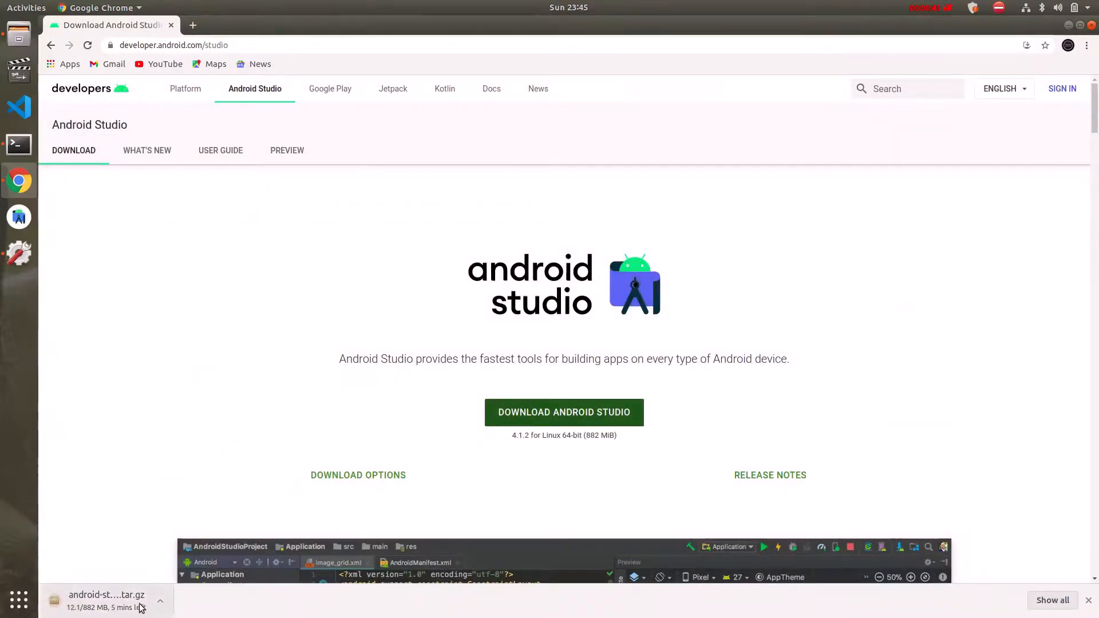
{"action": "left_click", "coordinate": [160, 601]}
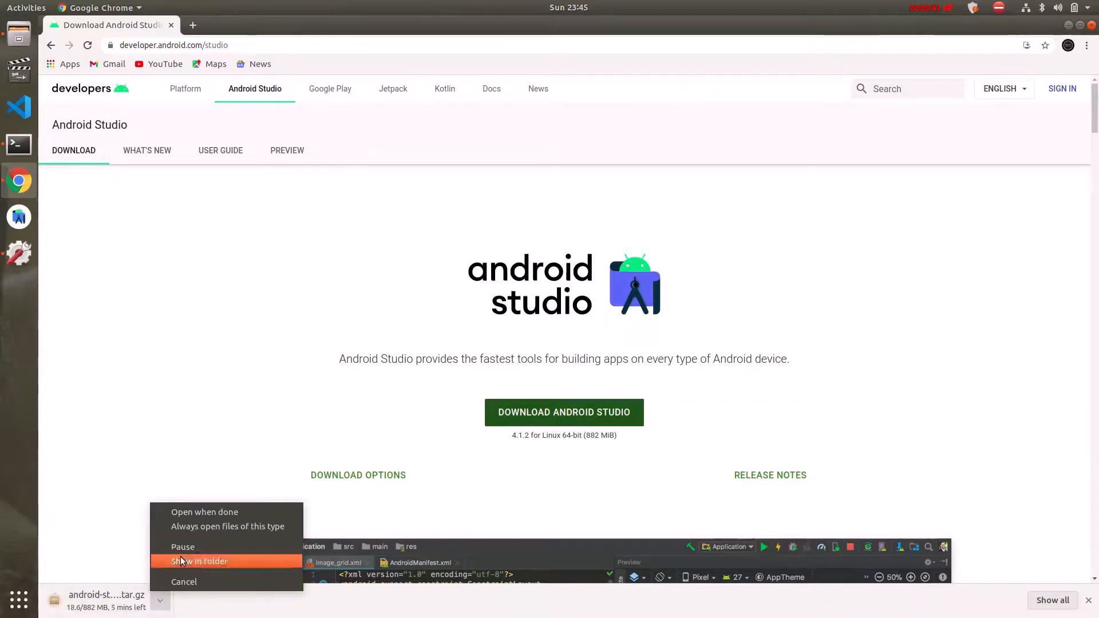
{"action": "left_click", "coordinate": [191, 580]}
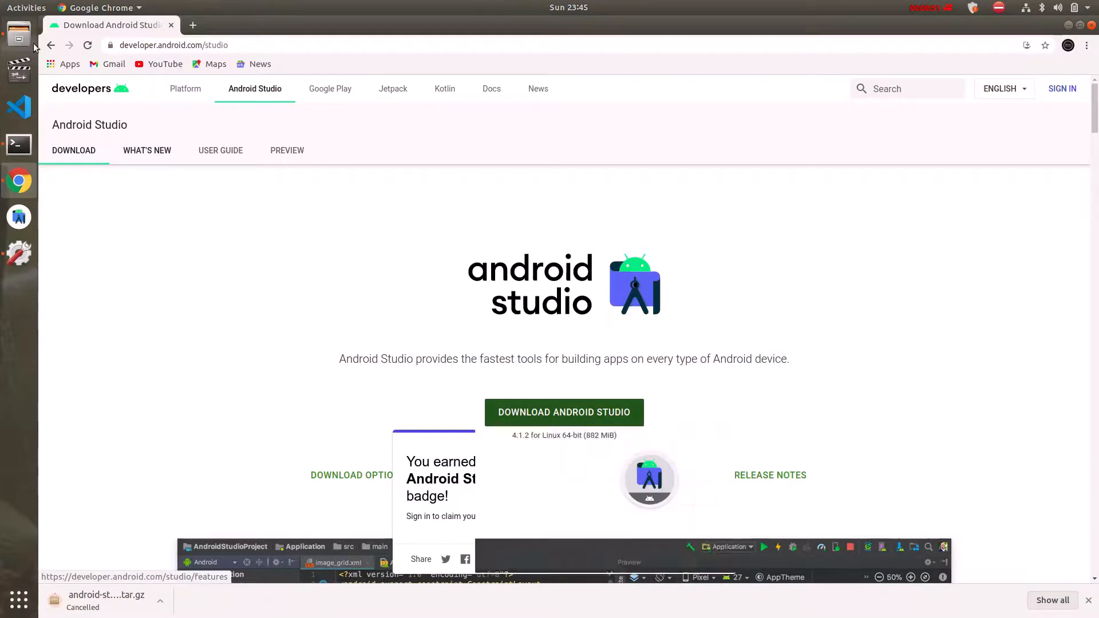
Switch to Files and extract android-studio-ide-193.6626763-linux.tar.gz into the current CodeStall folder.
{"action": "left_click", "coordinate": [19, 35]}
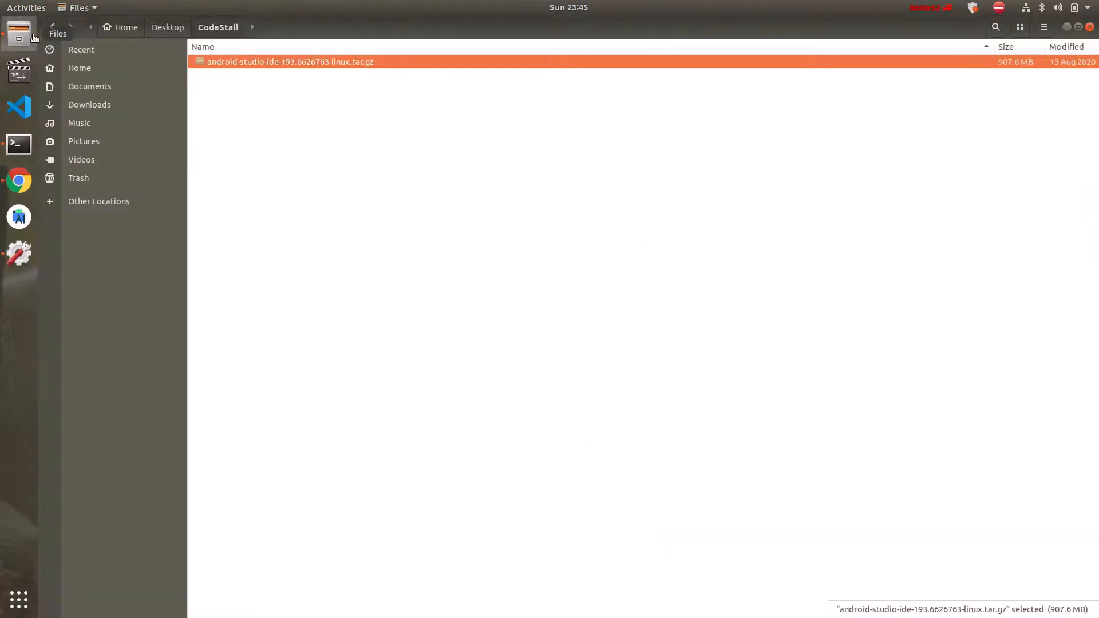
{"action": "right_click", "coordinate": [284, 62]}
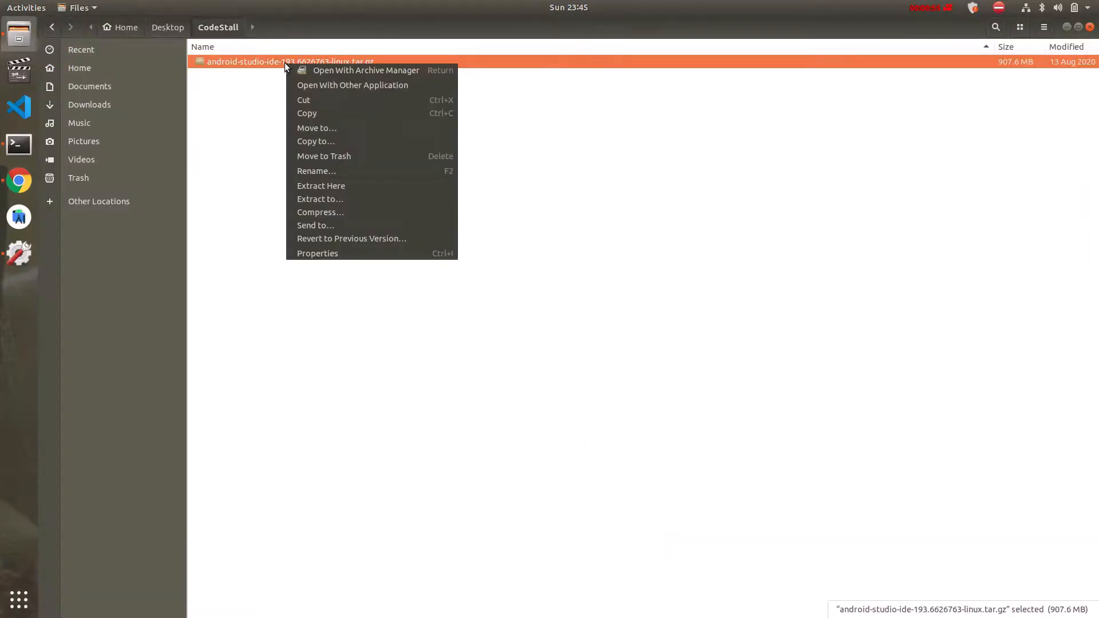
{"action": "left_click", "coordinate": [335, 187]}
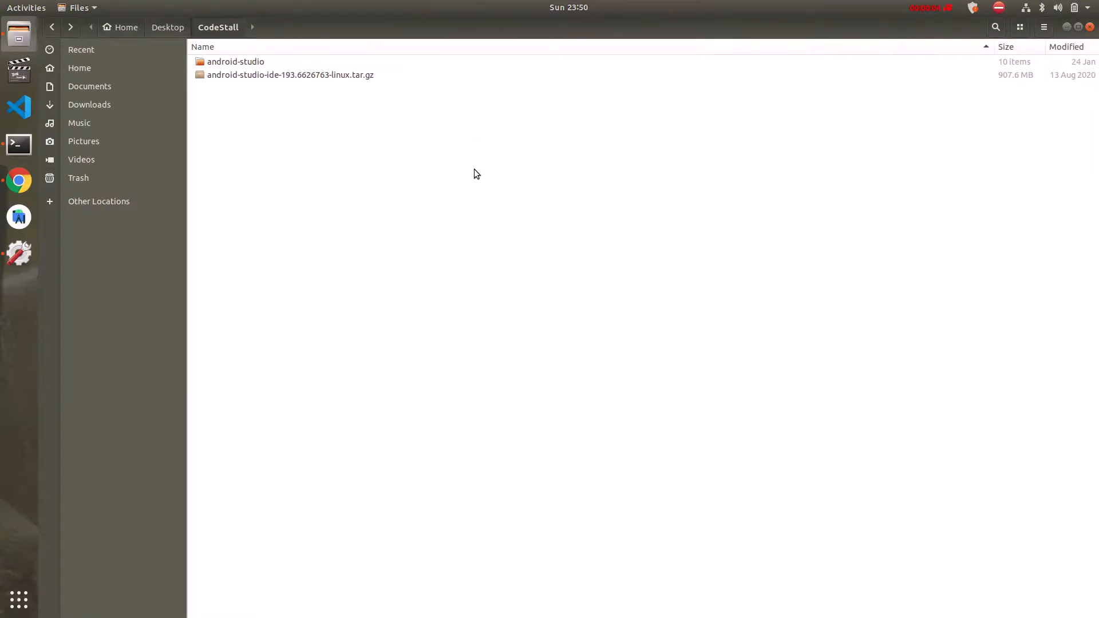
Open the bin folder inside the extracted android-studio folder and select studio.sh.
{"action": "double_click", "coordinate": [246, 63]}
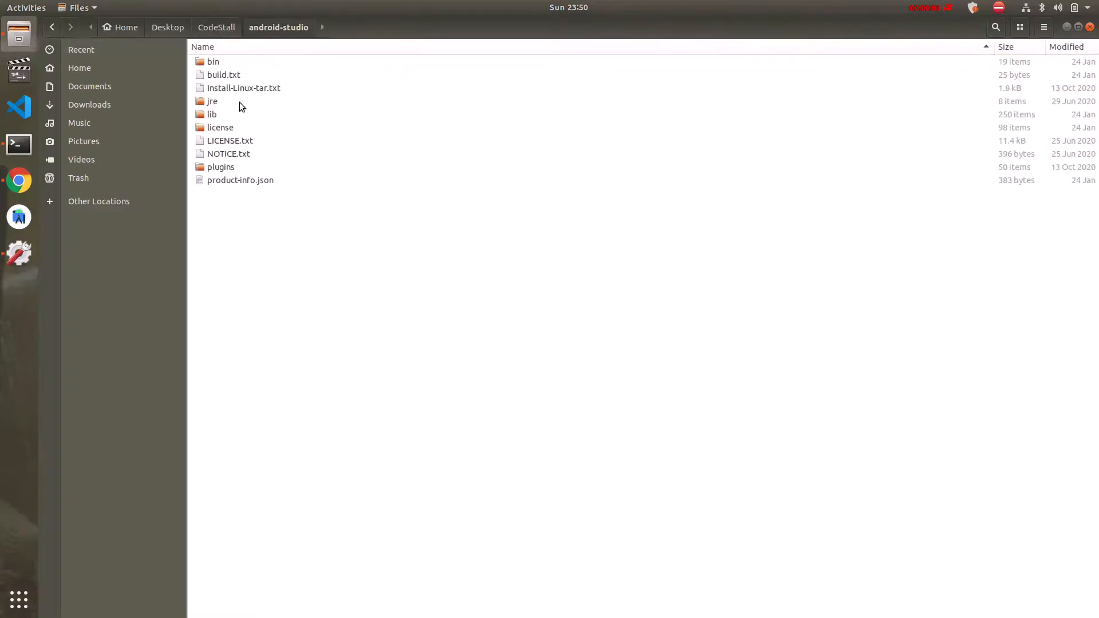
{"action": "double_click", "coordinate": [223, 65]}
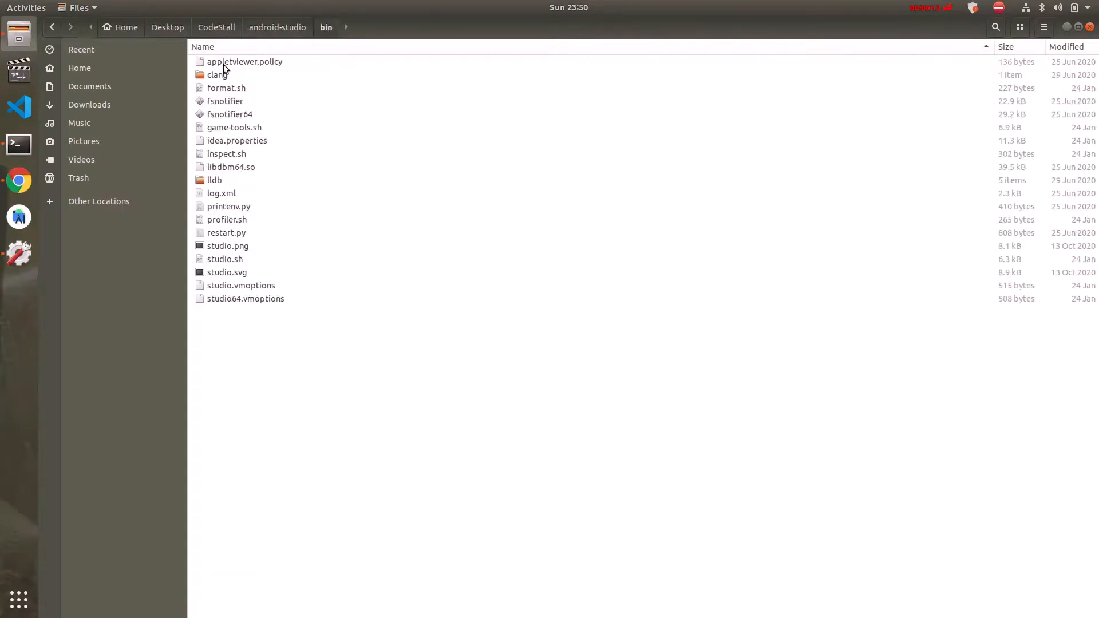
{"action": "left_click", "coordinate": [247, 261]}
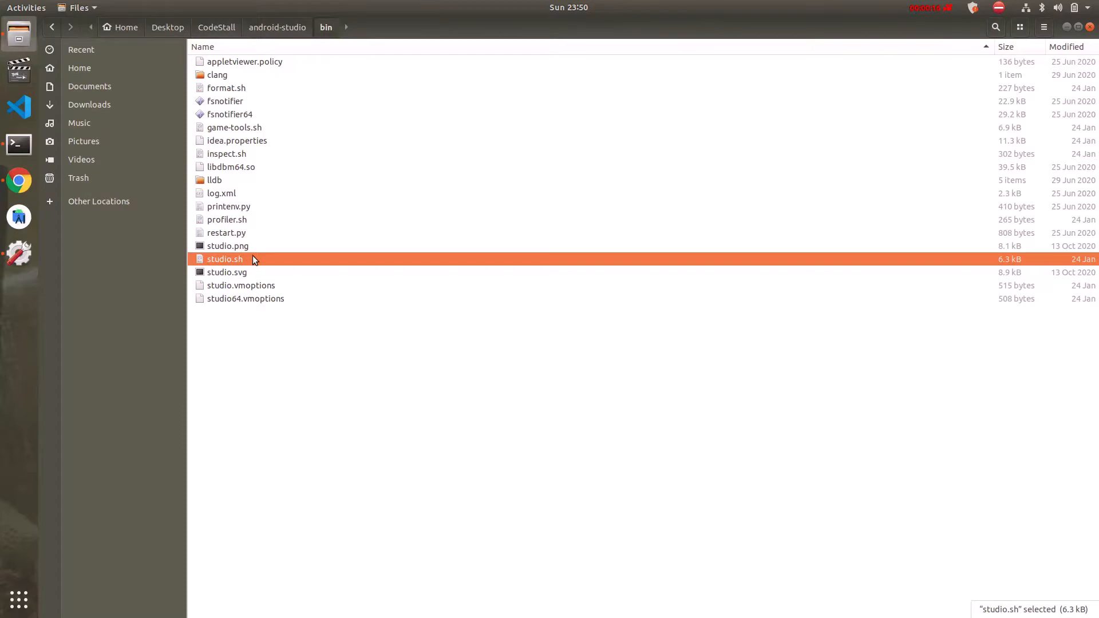
Open a terminal in the bin folder, launch Android Studio with "sh studio.sh", and minimize the Files window.
{"action": "right_click", "coordinate": [344, 439]}
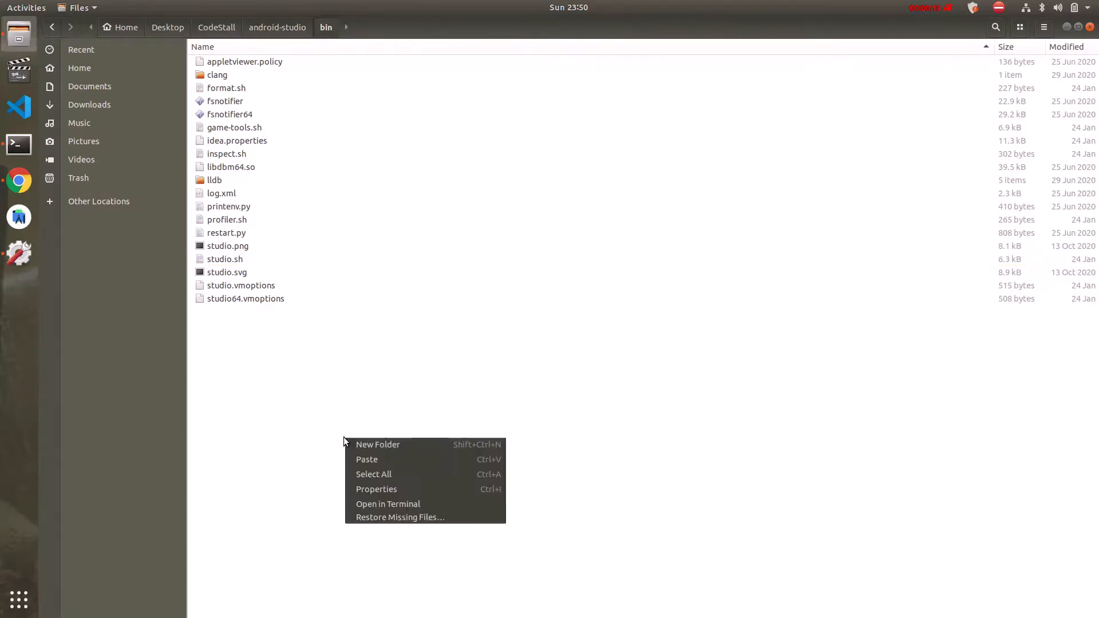
{"action": "left_click", "coordinate": [305, 380]}
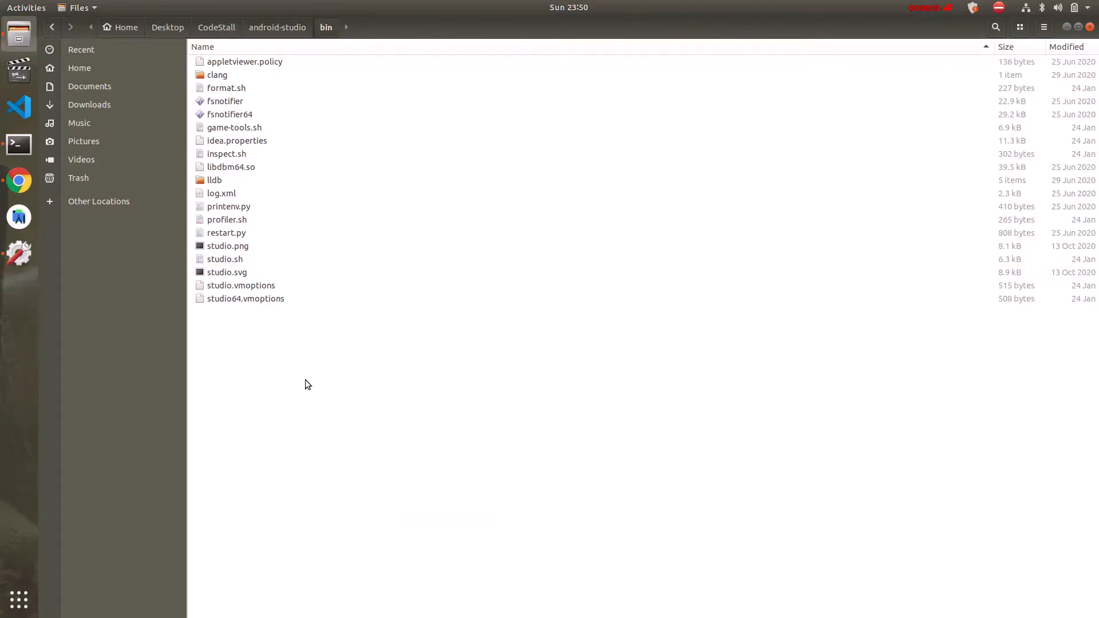
{"action": "right_click", "coordinate": [306, 382]}
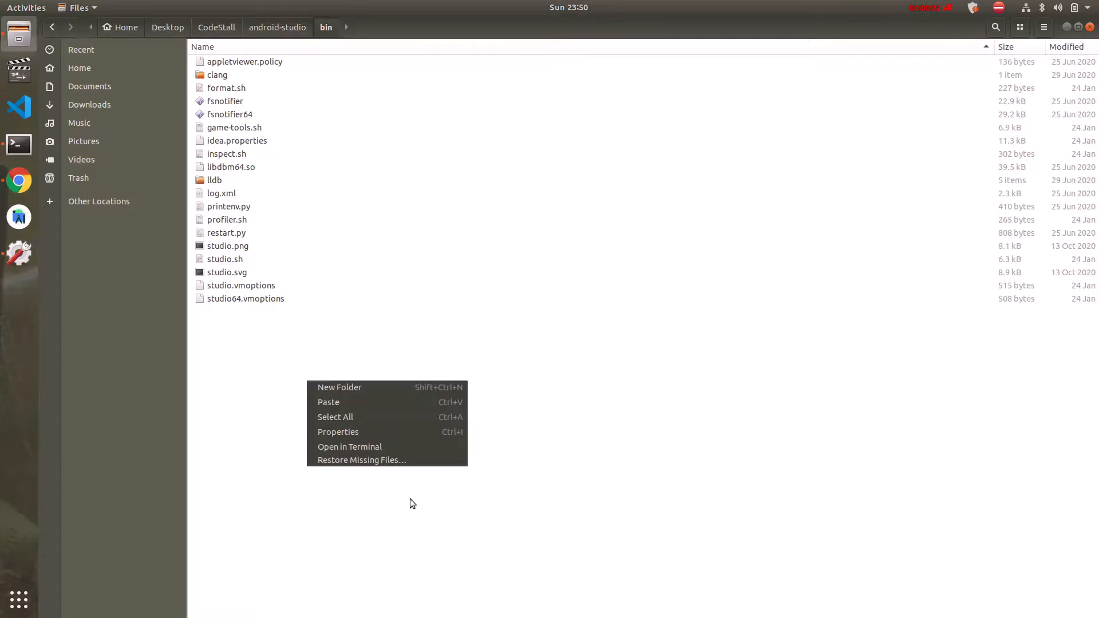
{"action": "left_click", "coordinate": [383, 451]}
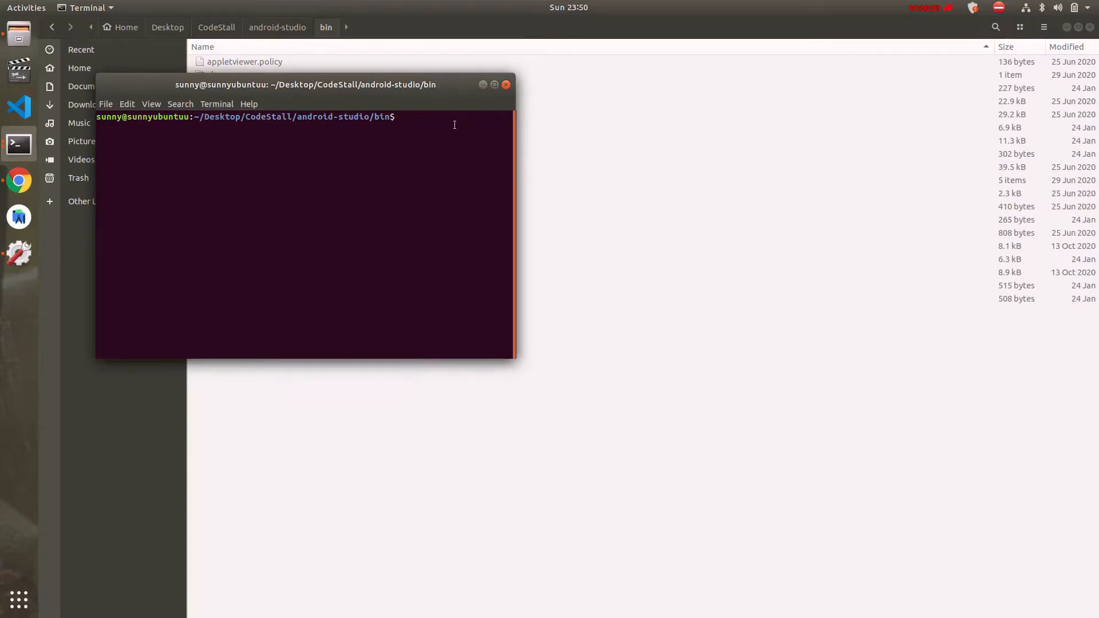
{"action": "type", "text": "sh studio.sh"}
{"action": "key", "text": "Return"}
{"action": "left_click", "coordinate": [1068, 26]}
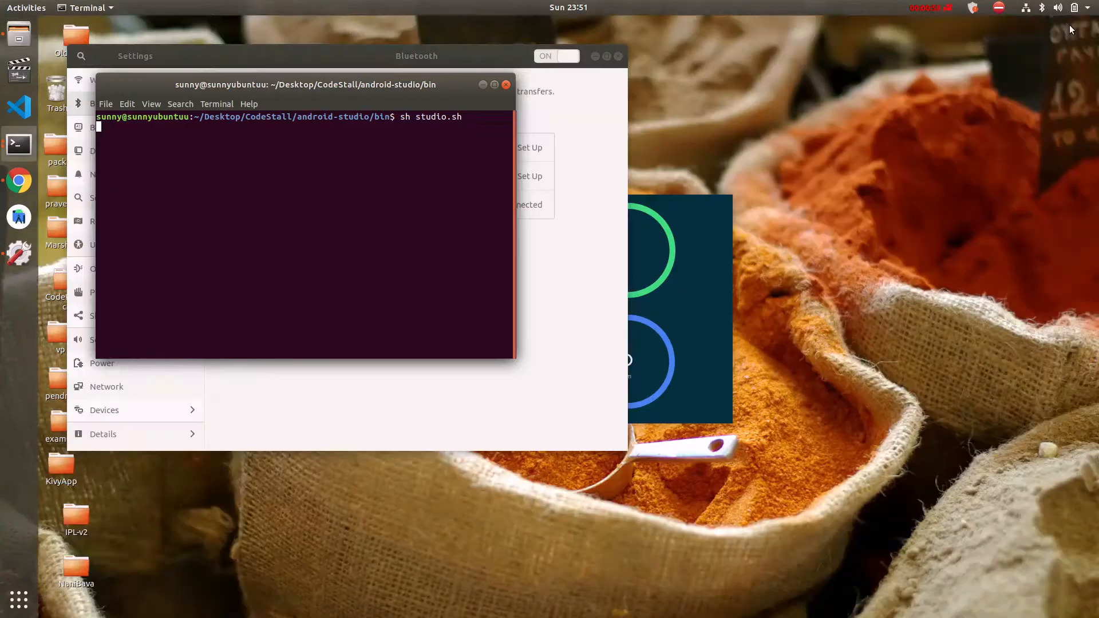